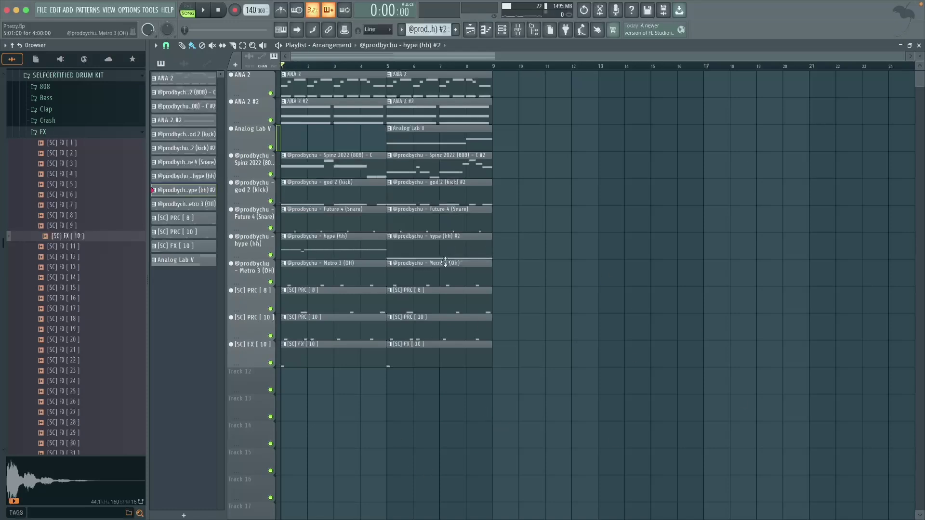
# Move the whole beat to start at bar 9, leaving bars 1–8 as a melody-only intro.
pyautogui.press('space')
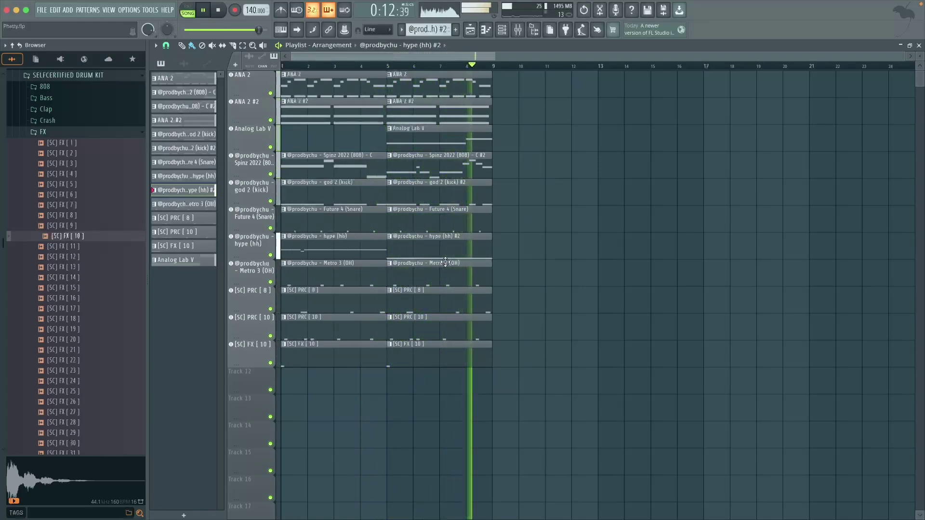
pyautogui.press('space')
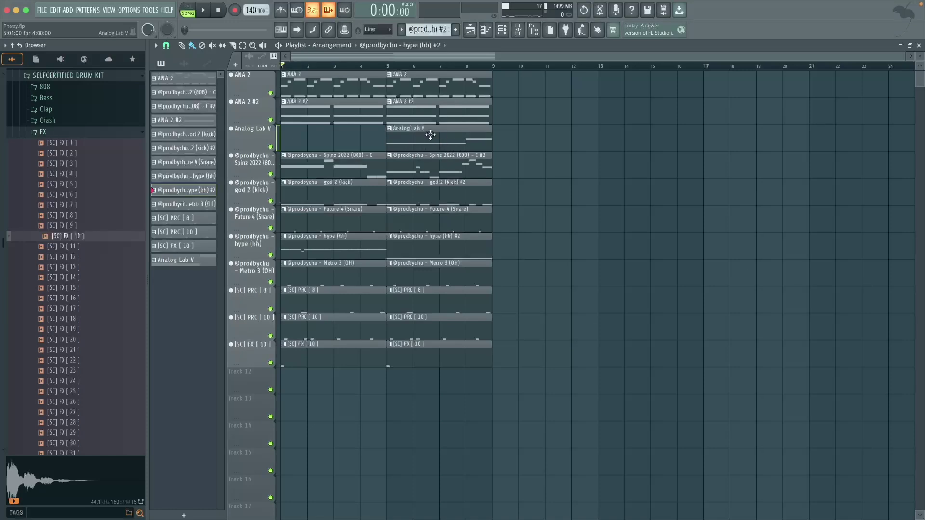
pyautogui.click(346, 113)
pyautogui.keyDown('shift'); pyautogui.click(341, 94); pyautogui.keyUp('shift')
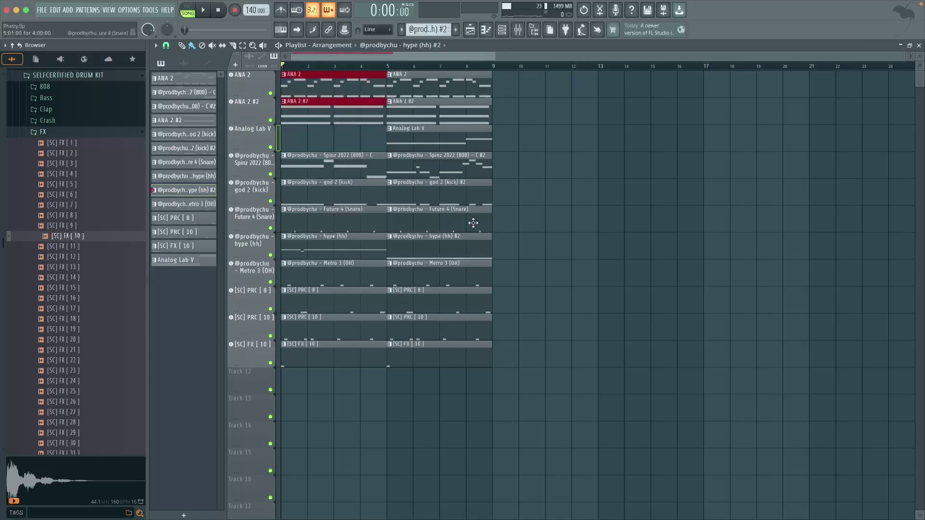
pyautogui.moveTo(567, 422); pyautogui.dragTo(296, 88)
pyautogui.scroll(-2, 532, 72)
# Paint Future 4 (Snare) and god 2 (kick) clips at bars 5–8 and play it back.
pyautogui.click(554, 97)
pyautogui.click(370, 145)
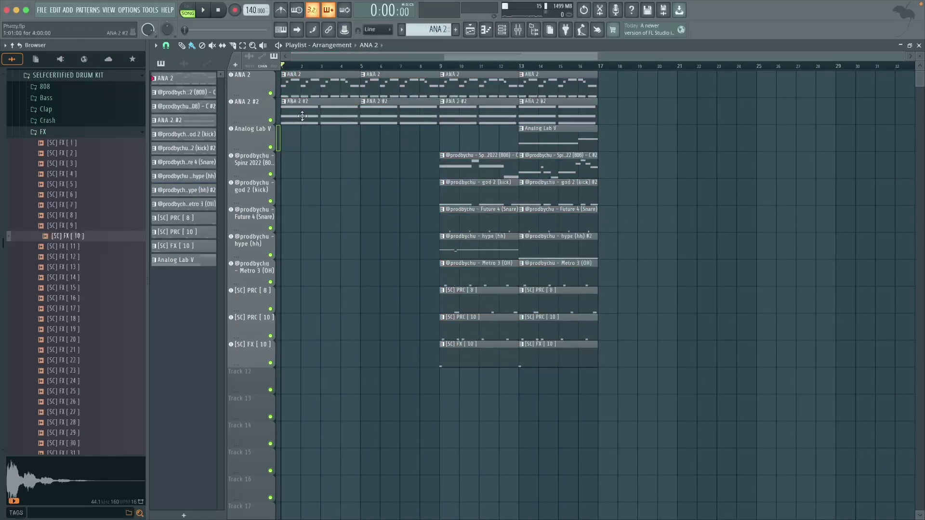
pyautogui.moveTo(315, 151); pyautogui.dragTo(433, 72)
pyautogui.click(371, 143)
pyautogui.click(369, 222)
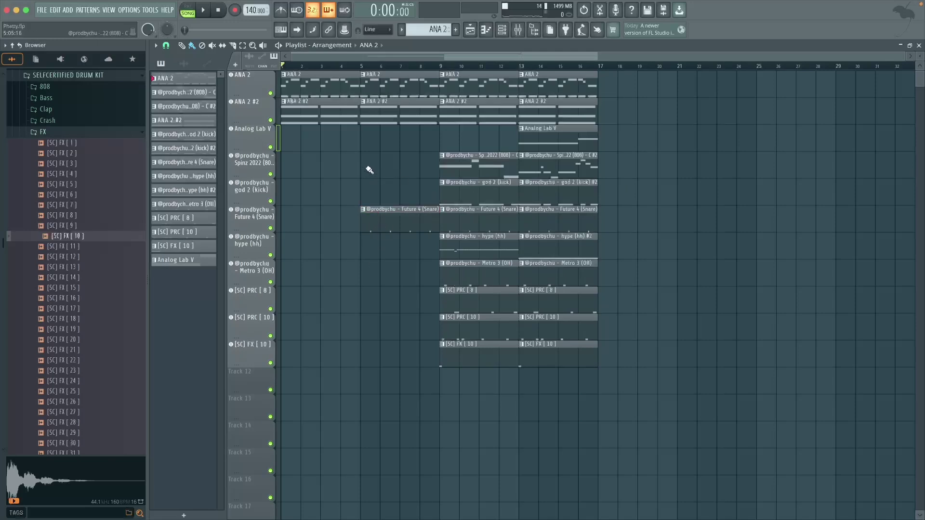
pyautogui.press('space')
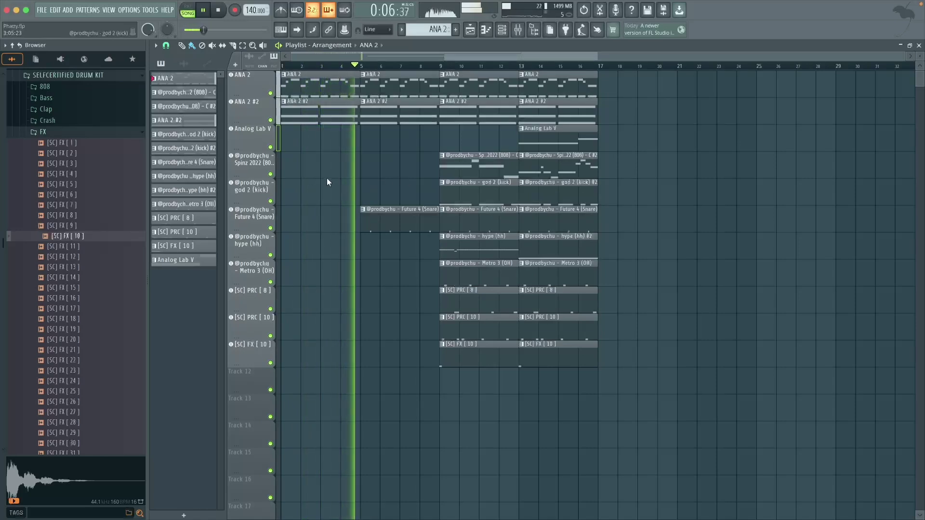
pyautogui.click(363, 186)
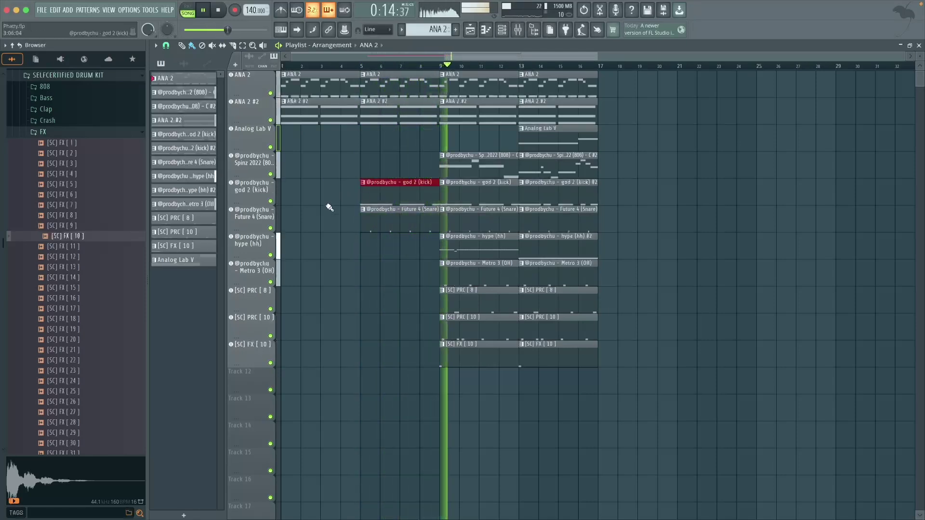
pyautogui.press('space')
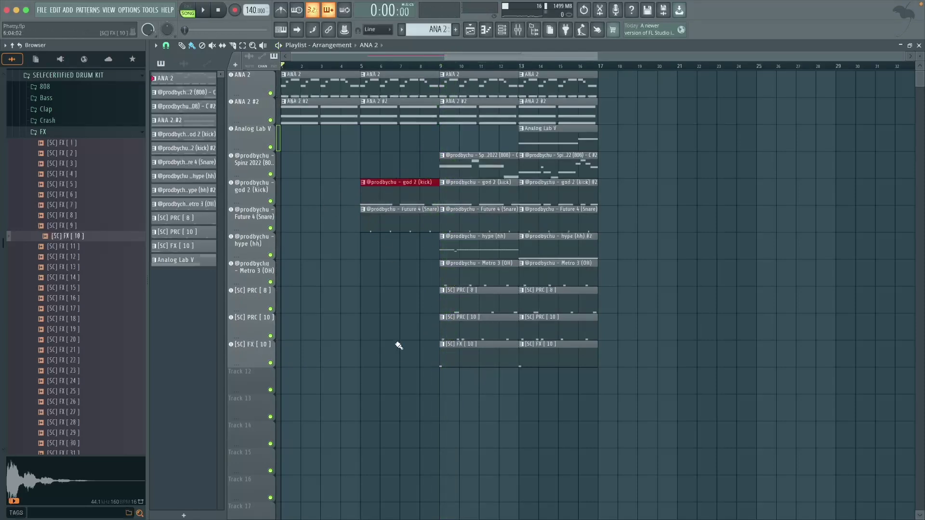
# Move the #2 variation clip column to bar 25.
pyautogui.moveTo(433, 339); pyautogui.dragTo(479, 359)
pyautogui.moveTo(474, 395); pyautogui.dragTo(496, 398)
pyautogui.moveTo(429, 361); pyautogui.dragTo(450, 363)
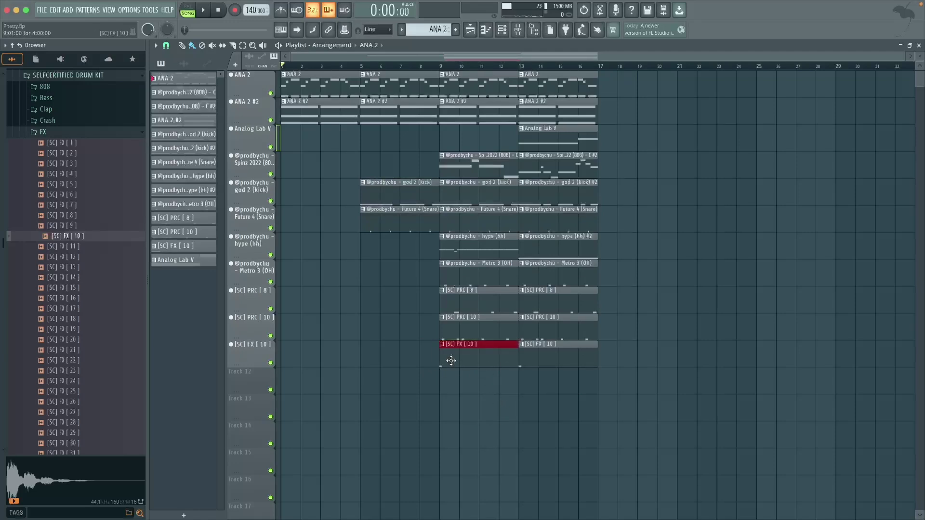
pyautogui.moveTo(558, 339); pyautogui.dragTo(557, 62)
pyautogui.moveTo(530, 182); pyautogui.dragTo(767, 182)
pyautogui.scroll(-2, 724, 179)
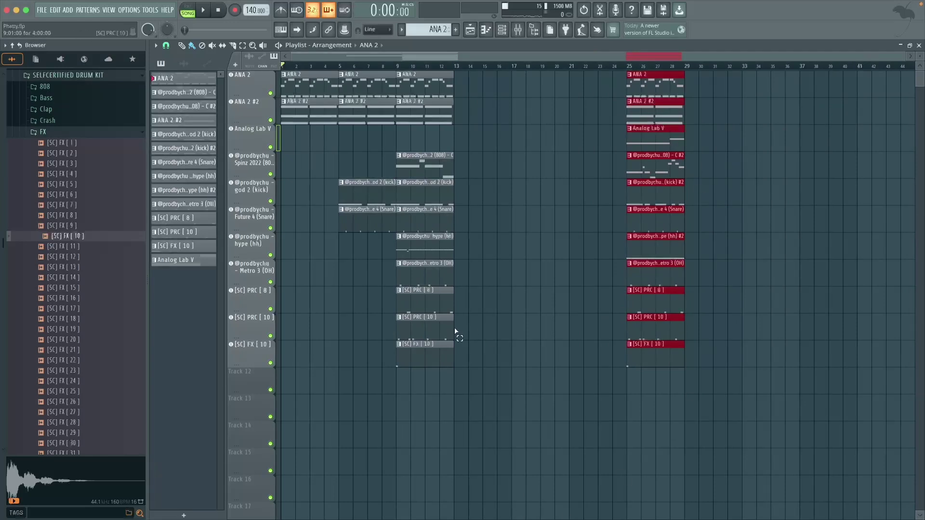
# Repeat the bar 9 section with Ctrl+B through bar 25, and duplicate the bar 25 section to bar 29.
pyautogui.moveTo(457, 314); pyautogui.dragTo(420, 59)
pyautogui.hotkey('ctrl', 'b')
pyautogui.hotkey('ctrl', 'b')
pyautogui.hotkey('ctrl', 'b')
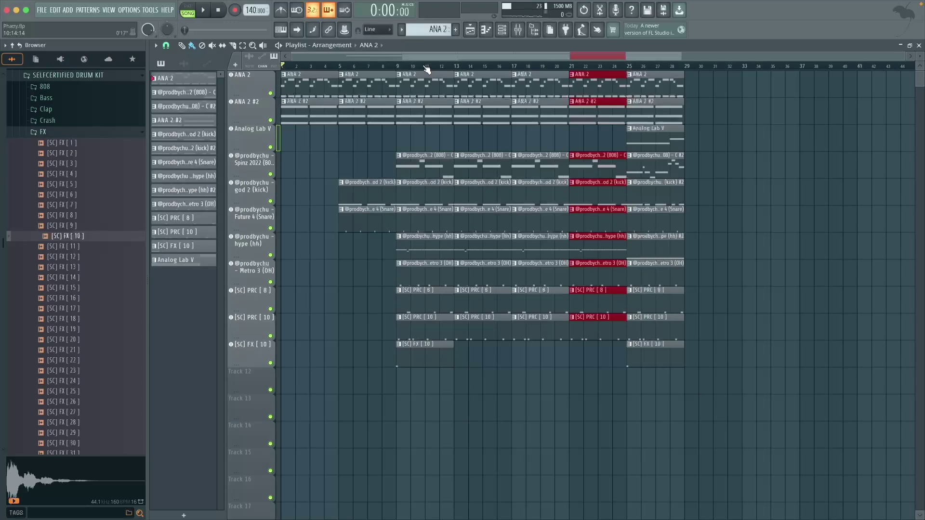
pyautogui.click(559, 392)
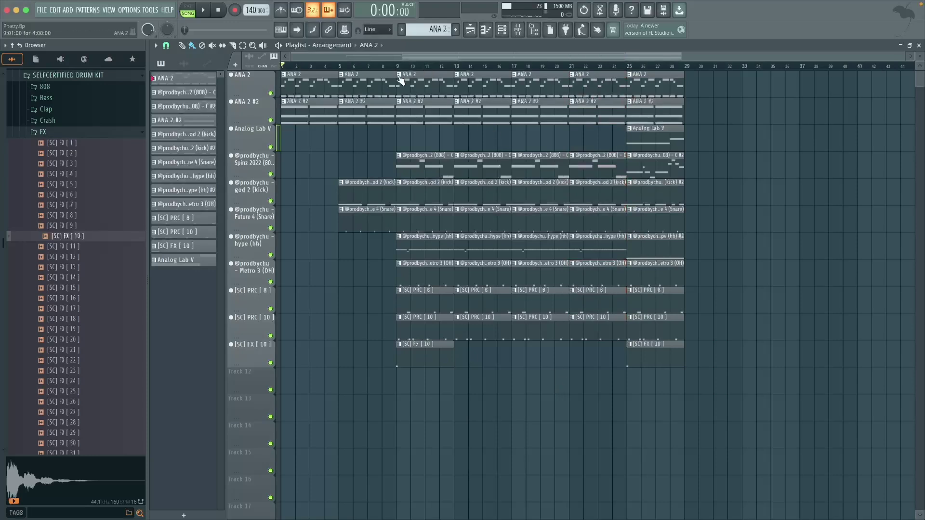
pyautogui.moveTo(400, 79); pyautogui.dragTo(666, 65)
pyautogui.hotkey('ctrl', 'b')
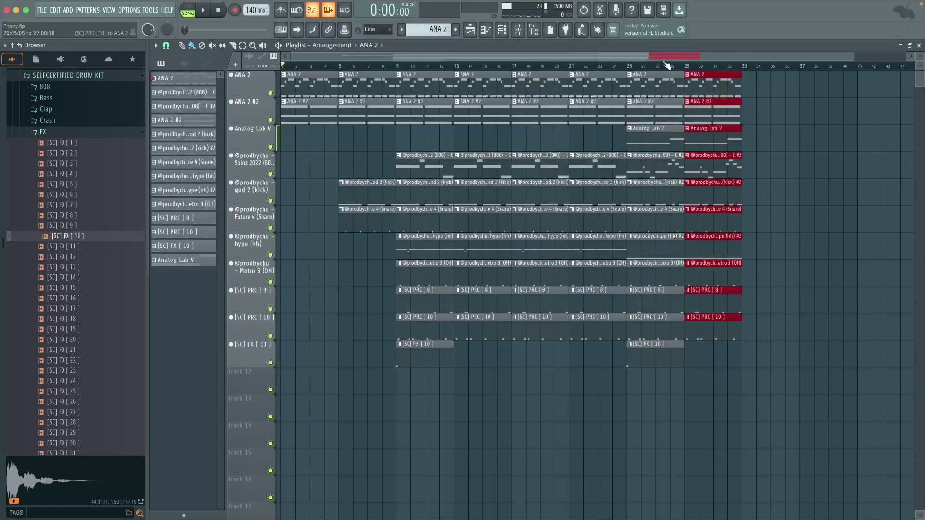
# Check the clips across bars 9–33 and save the project.
pyautogui.click(403, 368)
pyautogui.scroll(-1, 403, 367)
pyautogui.moveTo(407, 393); pyautogui.dragTo(590, 46)
pyautogui.moveTo(625, 386); pyautogui.dragTo(690, 56)
pyautogui.hotkey('ctrl', 's')
pyautogui.click(733, 146)
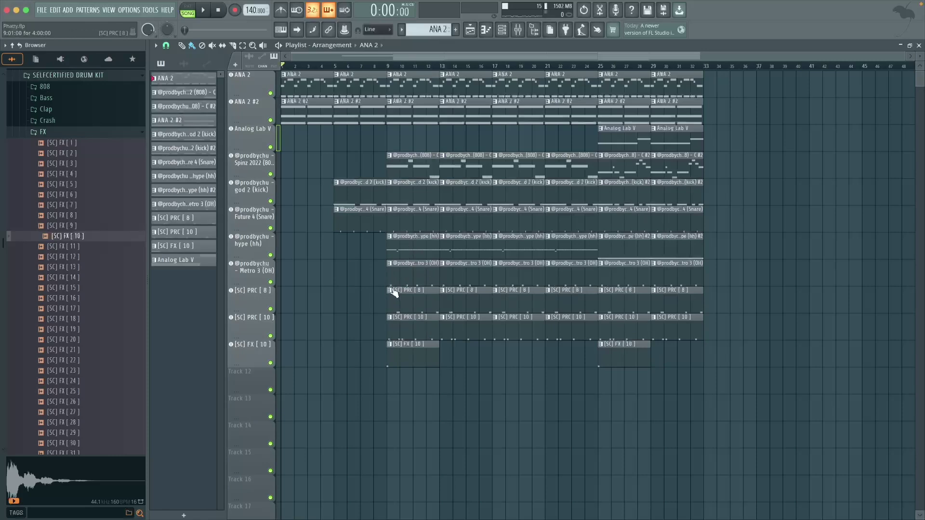
# Audition from bar 9 with Metro 3 (OH), PRC [8] and PRC [10] muted, save, then unmute them.
pyautogui.click(270, 281)
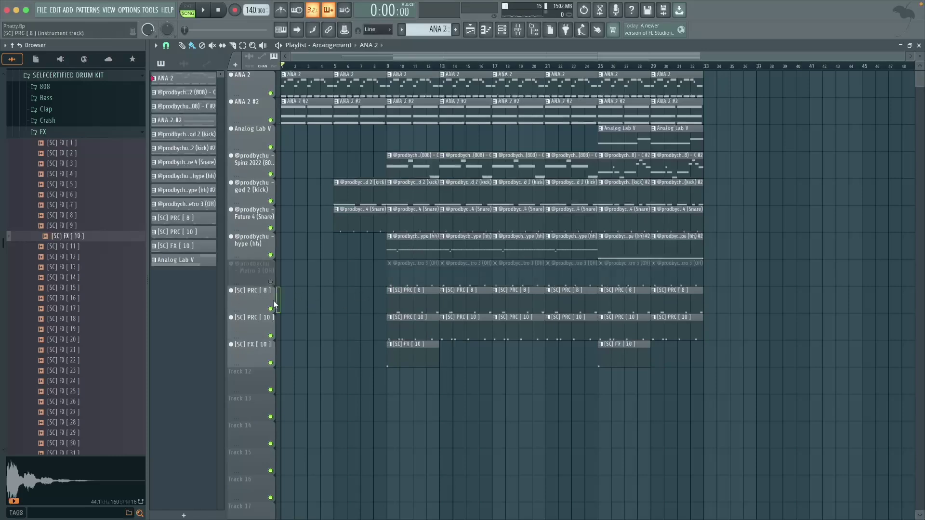
pyautogui.click(270, 309)
pyautogui.click(270, 336)
pyautogui.click(389, 65)
pyautogui.press('space')
pyautogui.hotkey('ctrl', 's')
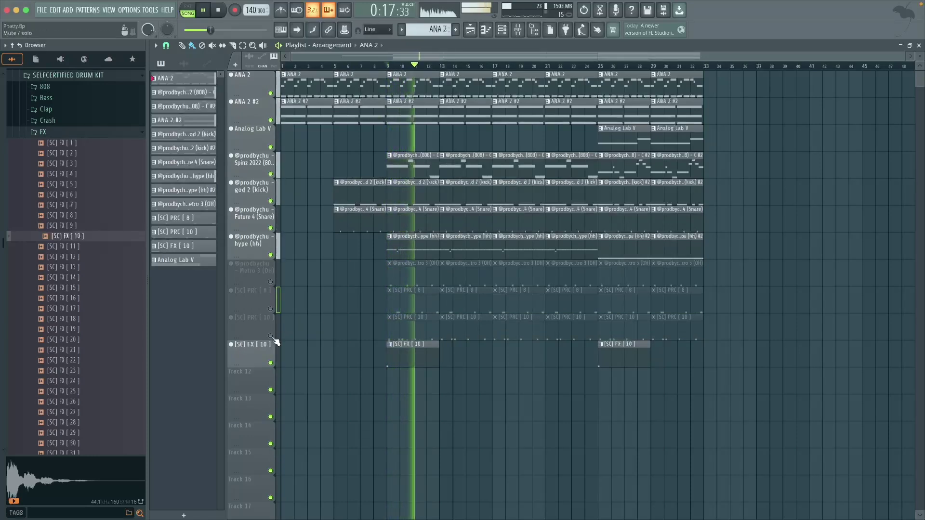
pyautogui.moveTo(272, 338); pyautogui.dragTo(270, 281)
pyautogui.press('space')
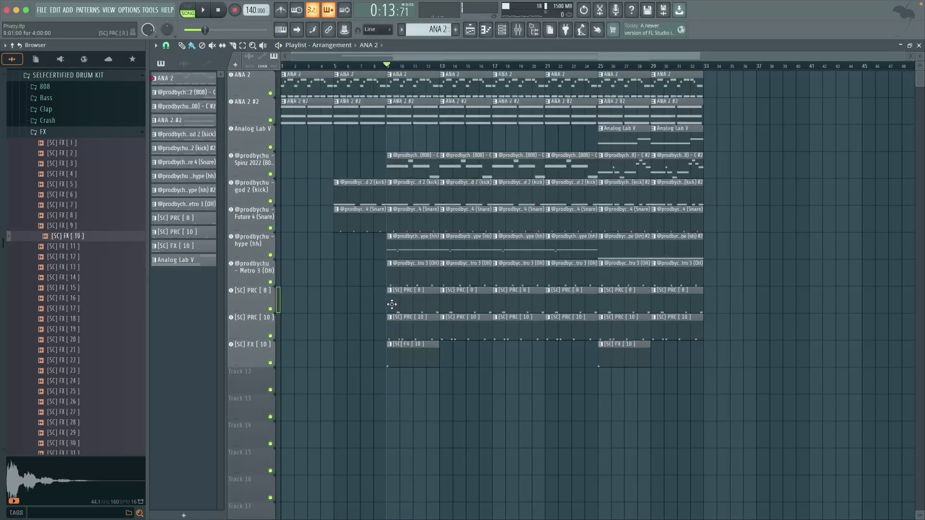
# Delete the early Metro 3 (OH), PRC [8] and PRC [10] clips across bars 9–21.
pyautogui.rightClick(410, 321)
pyautogui.rightClick(414, 291)
pyautogui.rightClick(425, 266)
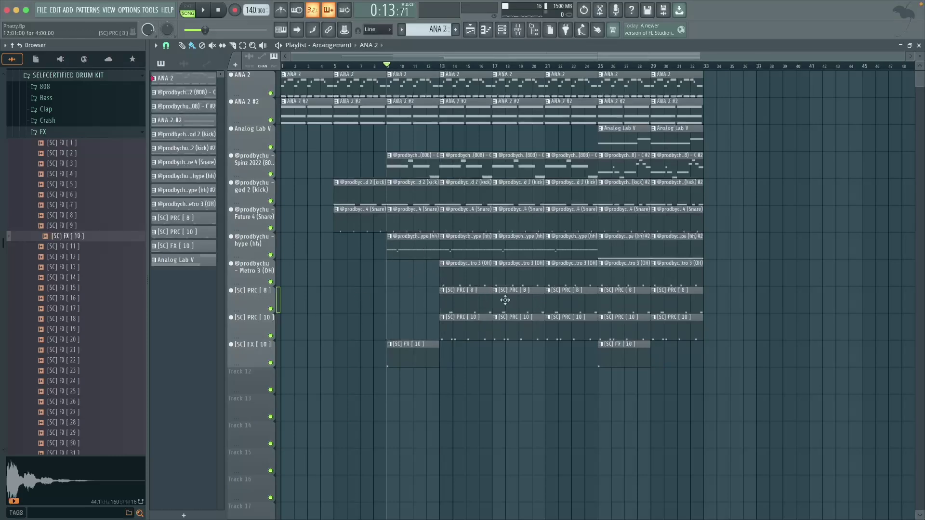
pyautogui.scroll(3, 452, 345)
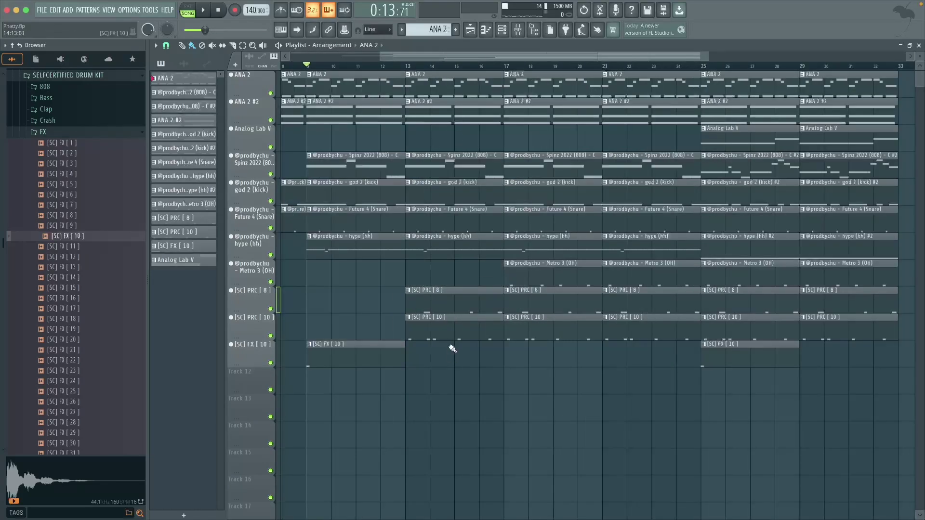
pyautogui.rightClick(450, 338)
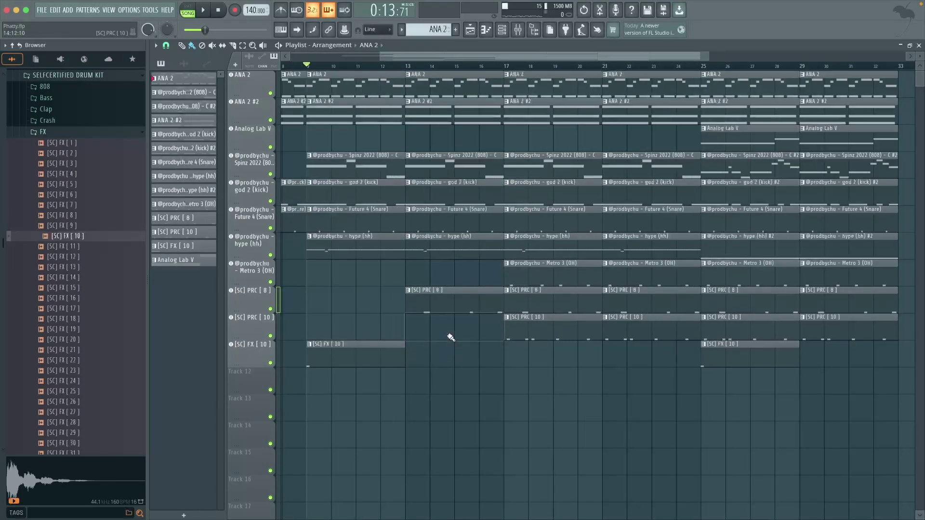
pyautogui.rightClick(558, 306)
pyautogui.rightClick(551, 334)
pyautogui.scroll(-3, 507, 343)
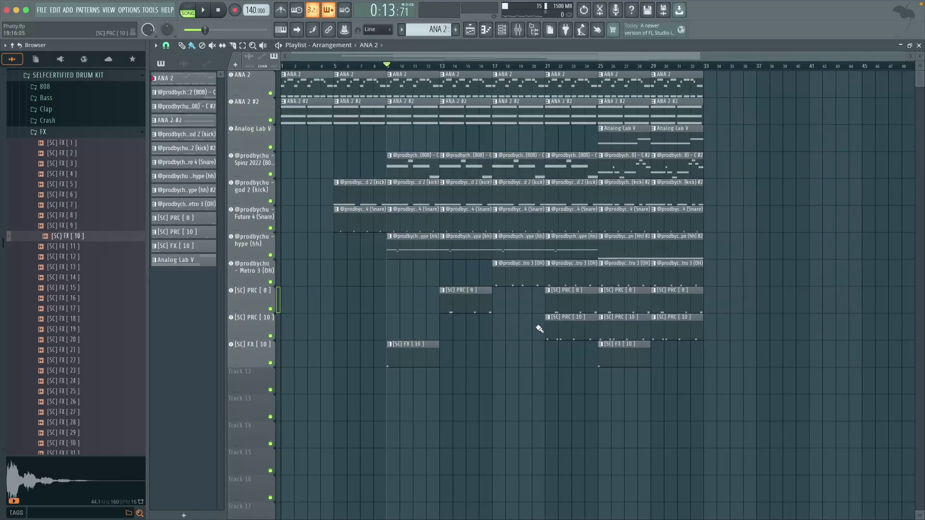
pyautogui.rightClick(565, 306)
pyautogui.click(545, 66)
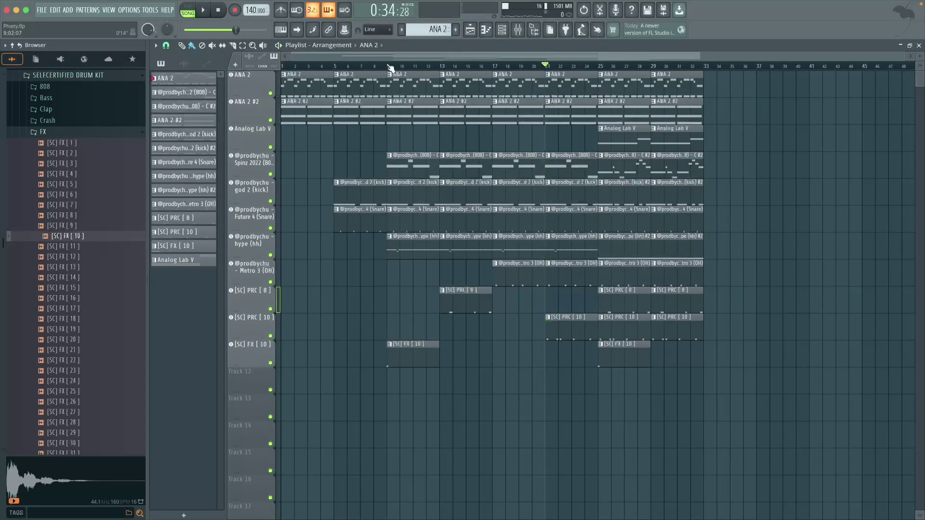
# Delete the Metro 3 (OH) clips at bars 25 and 29 and the [SC] PRC [8] clip at bar 25.
pyautogui.moveTo(390, 66); pyautogui.dragTo(598, 66)
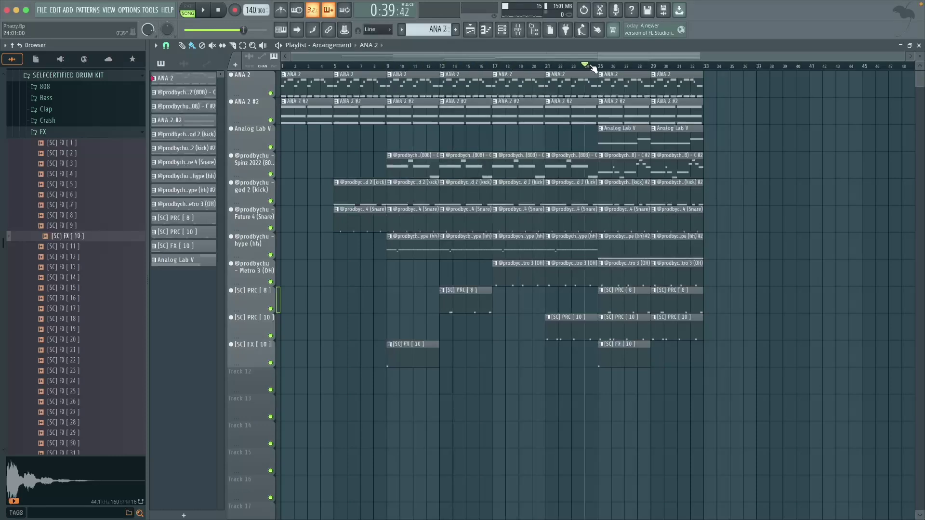
pyautogui.rightClick(634, 280)
pyautogui.rightClick(636, 300)
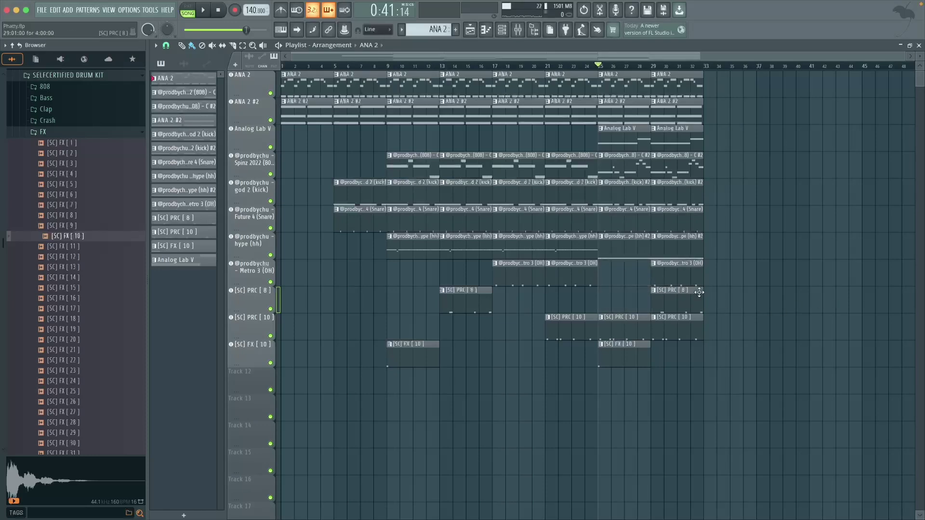
pyautogui.rightClick(686, 269)
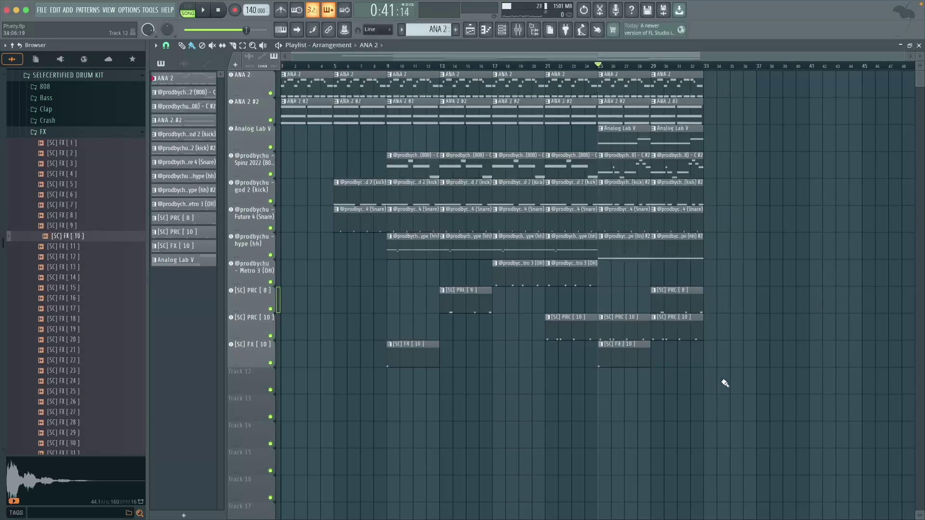
# Duplicate all clips from bar 9 onward twice to extend the song to bar 81, then deselect.
pyautogui.moveTo(725, 394); pyautogui.dragTo(393, 63)
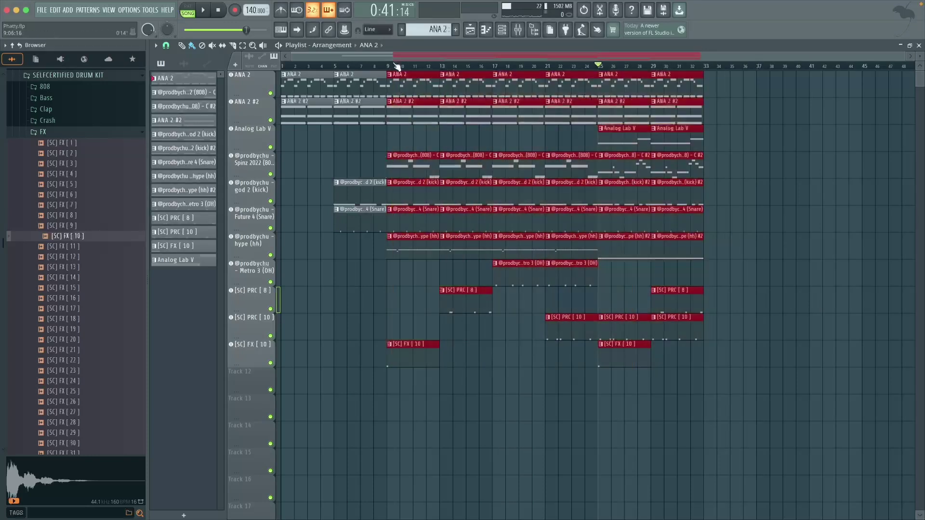
pyautogui.hotkey('ctrl', 'b')
pyautogui.hotkey('ctrl', 'b')
pyautogui.scroll(-3, 670, 130)
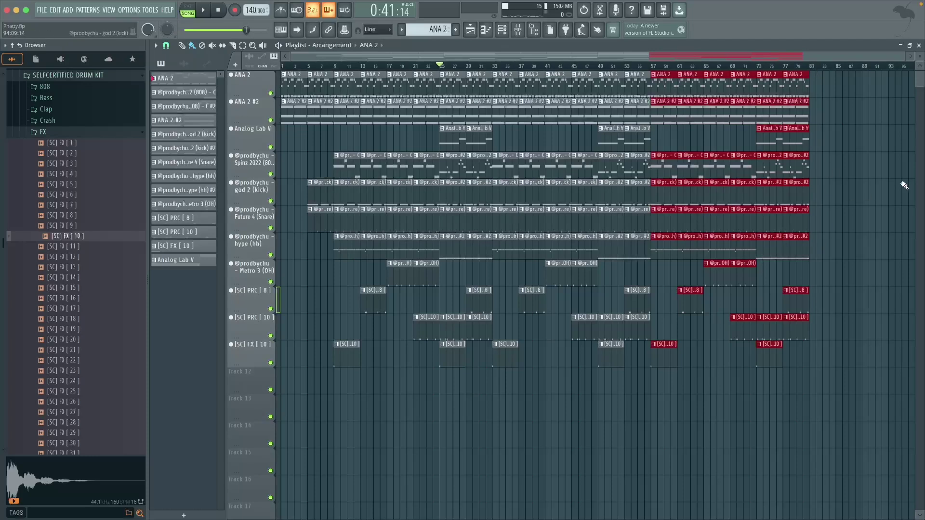
pyautogui.click(595, 418)
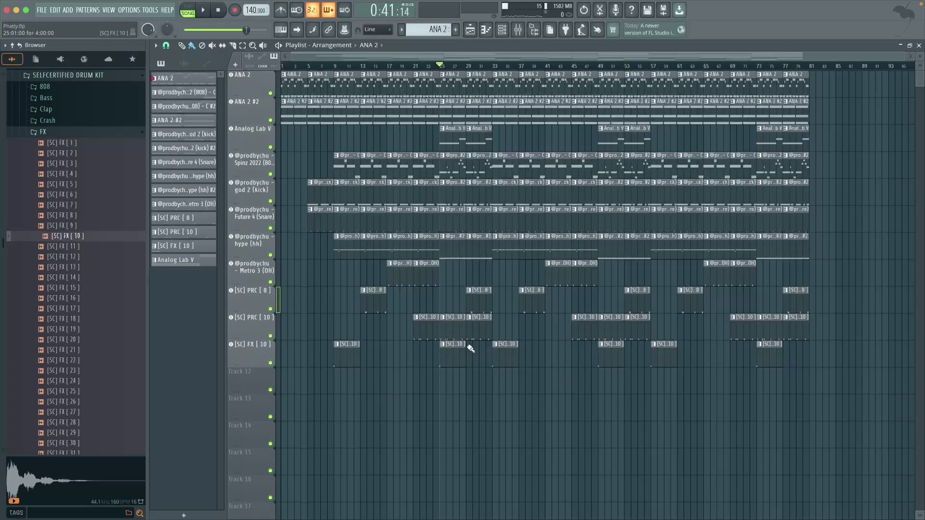
# Delete the [SC] FX [10] clips at bars 29, 49 and 57.
pyautogui.rightClick(505, 360)
pyautogui.rightClick(610, 358)
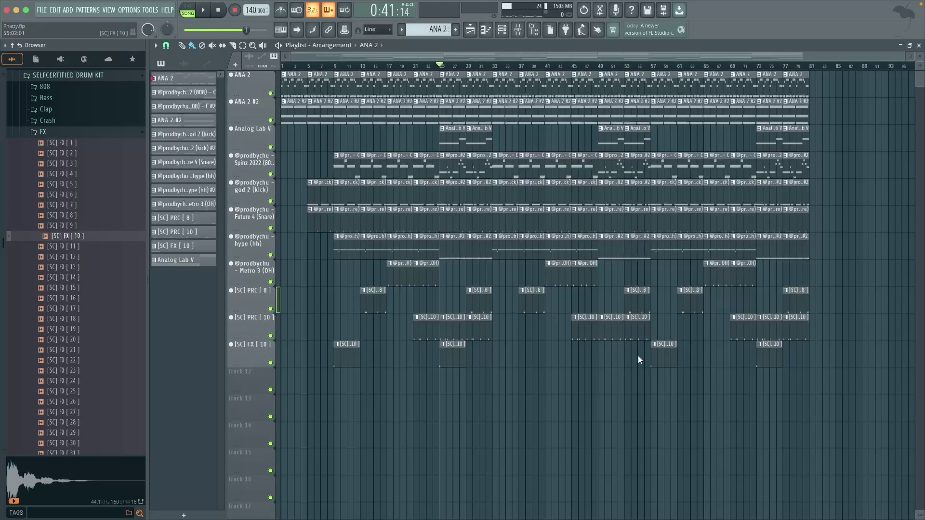
pyautogui.rightClick(664, 359)
pyautogui.scroll(3, 679, 338)
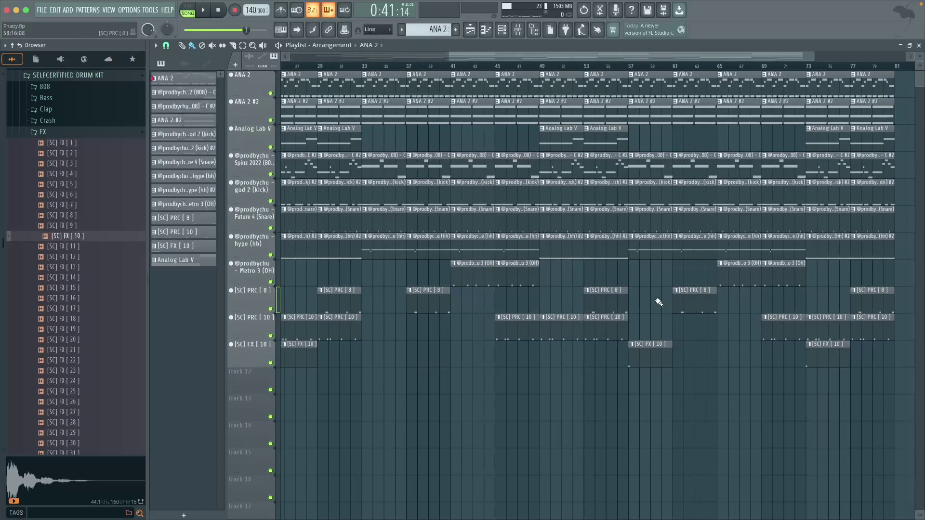
pyautogui.scroll(-1, 748, 368)
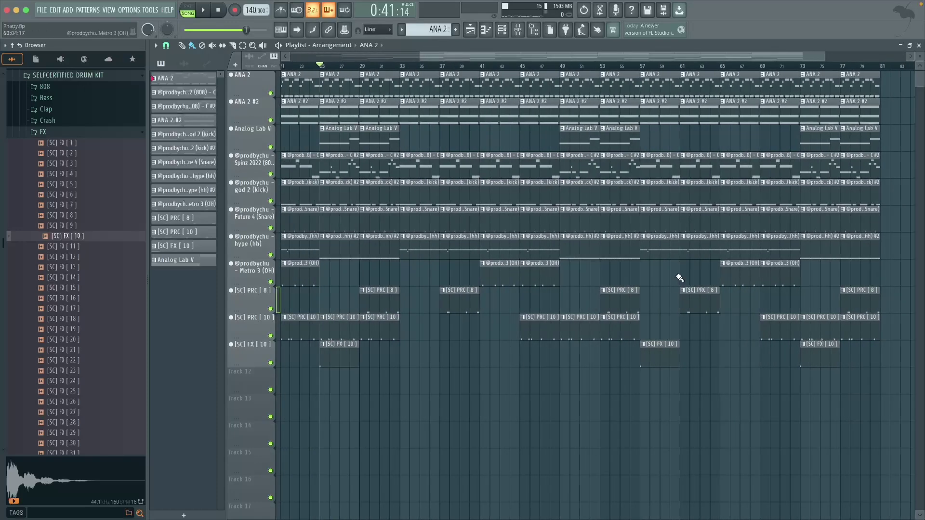
pyautogui.scroll(-2, 686, 276)
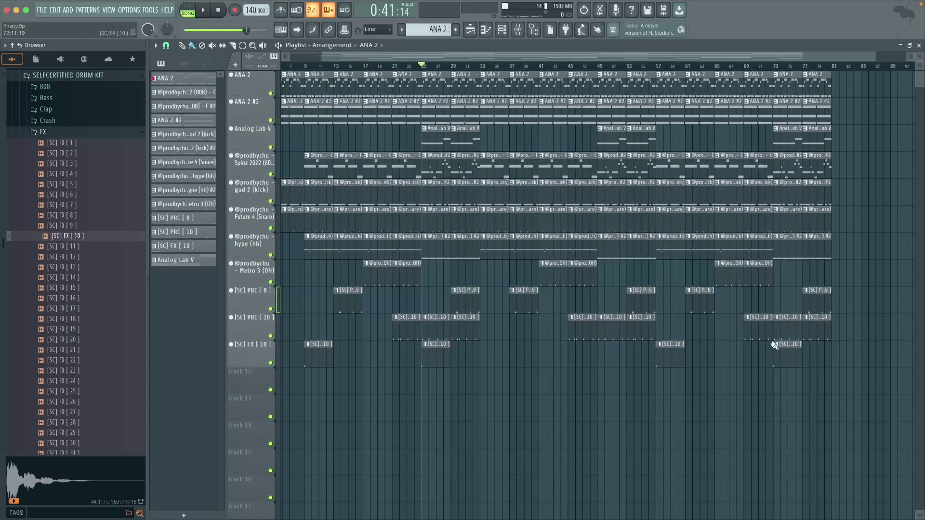
pyautogui.scroll(-1, 677, 392)
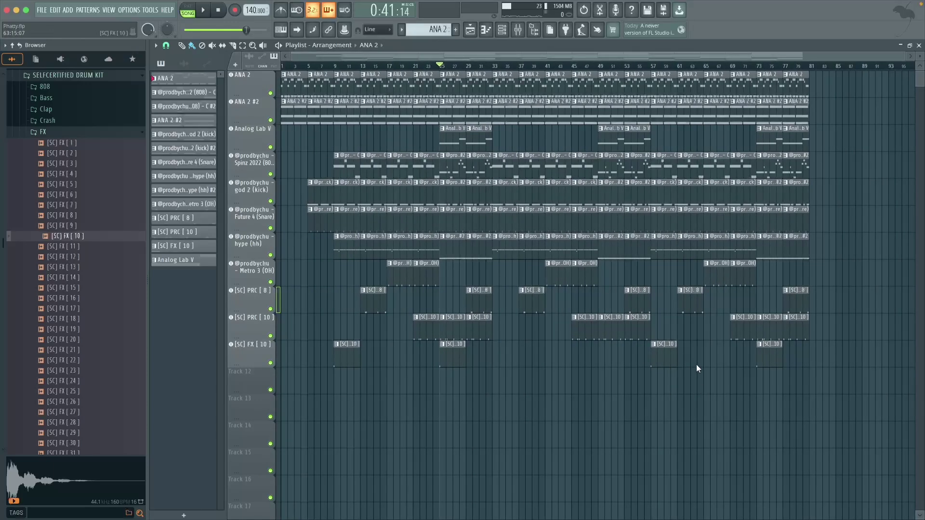
pyautogui.scroll(2, 876, 325)
pyautogui.scroll(-1, 760, 260)
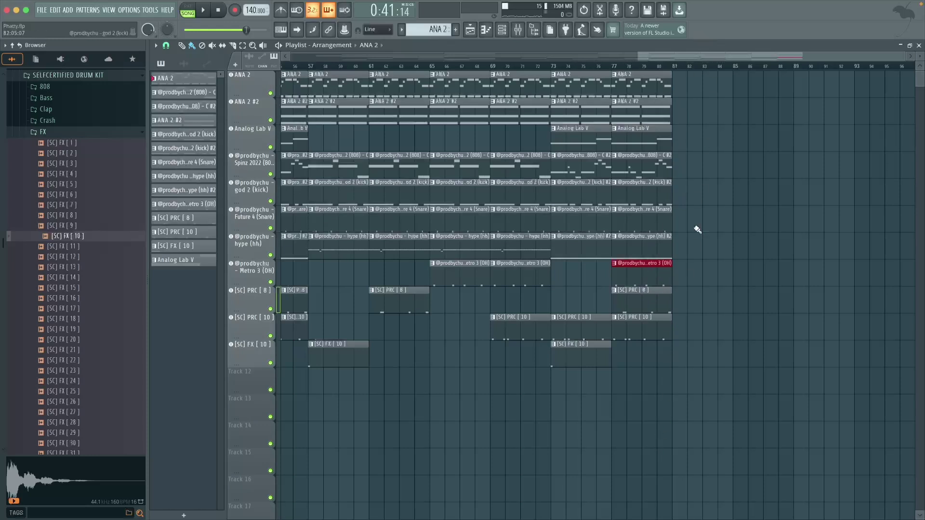
pyautogui.scroll(3, 696, 366)
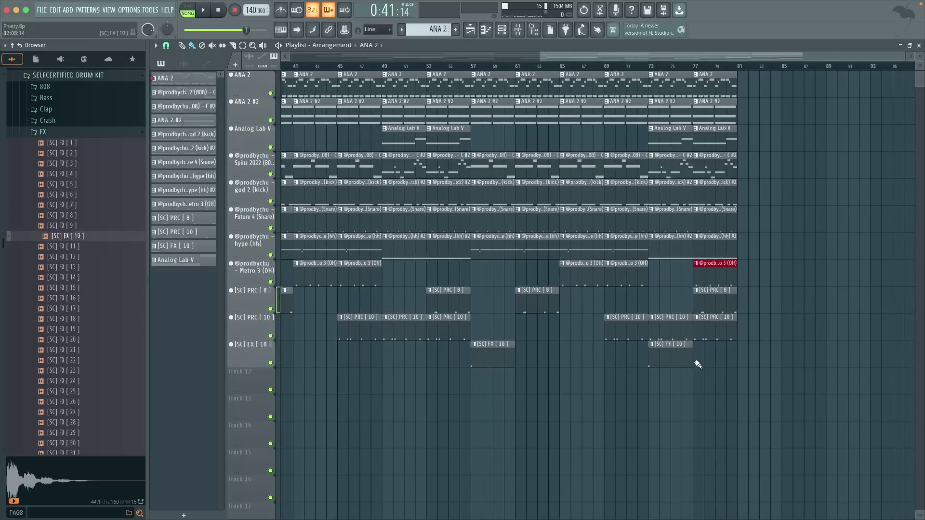
# Replace the PRC 10 clip at bar 73 with PRC 8 and Metro 3 (OH) clips.
pyautogui.rightClick(654, 327)
pyautogui.click(632, 310)
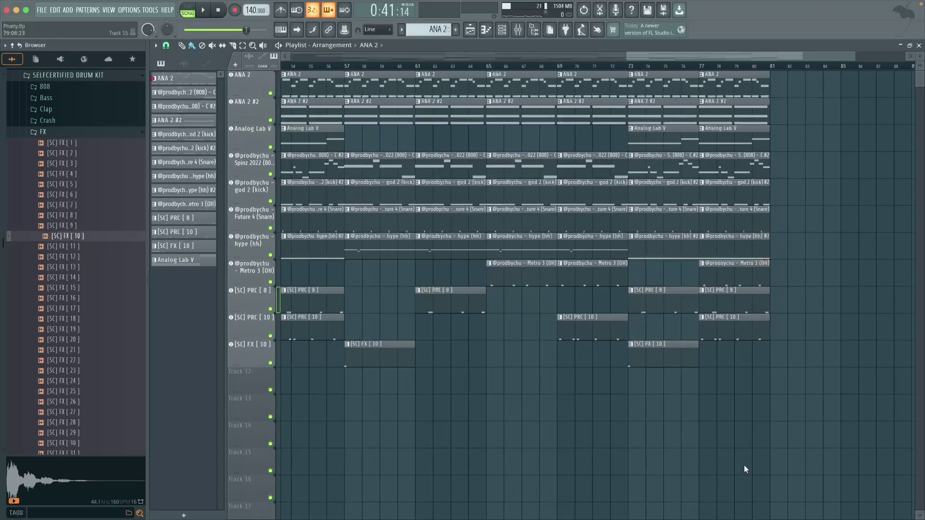
pyautogui.click(638, 275)
pyautogui.scroll(-4, 594, 390)
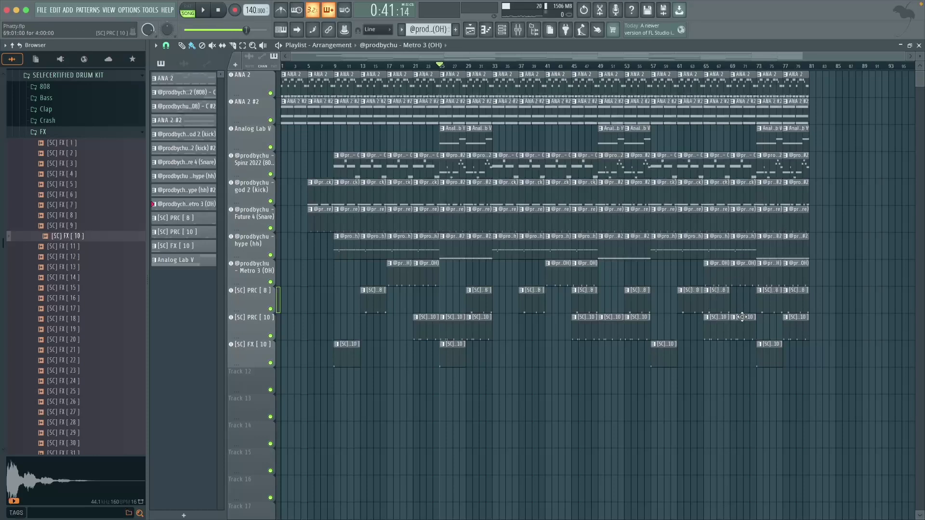
# Delete a Metro 3 (OH) clip, add a PRC 10 clip at bar 57, and audition from bar 29.
pyautogui.rightClick(747, 270)
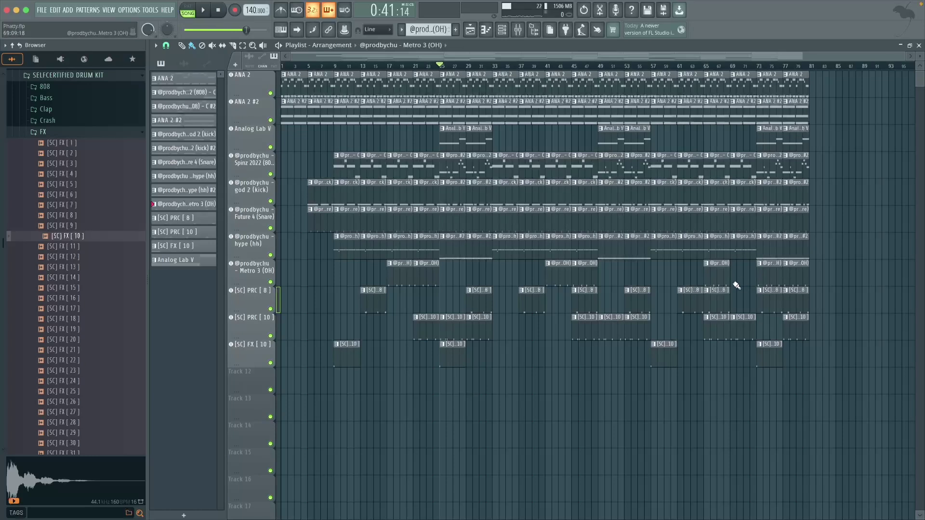
pyautogui.click(655, 334)
pyautogui.click(467, 67)
pyautogui.press('space')
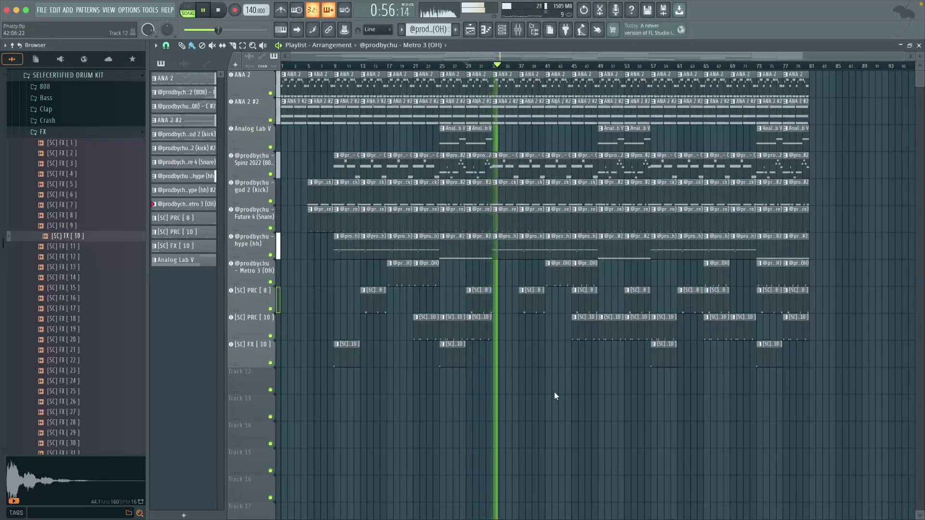
pyautogui.press('space')
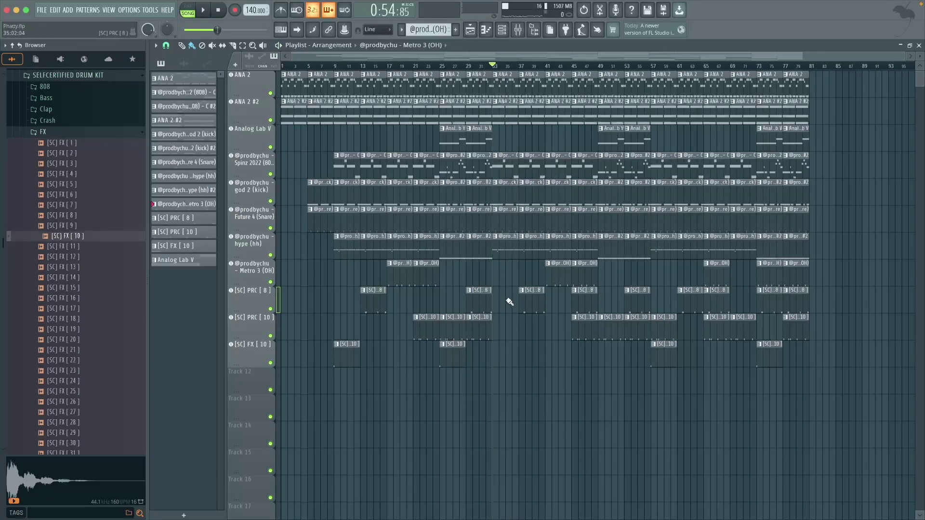
pyautogui.press('space')
pyautogui.press('space')
pyautogui.moveTo(537, 66); pyautogui.dragTo(550, 70)
pyautogui.press('space')
# Add a PRC 10 clip at bar 41, remove the one at bar 43, and listen back.
pyautogui.click(546, 332)
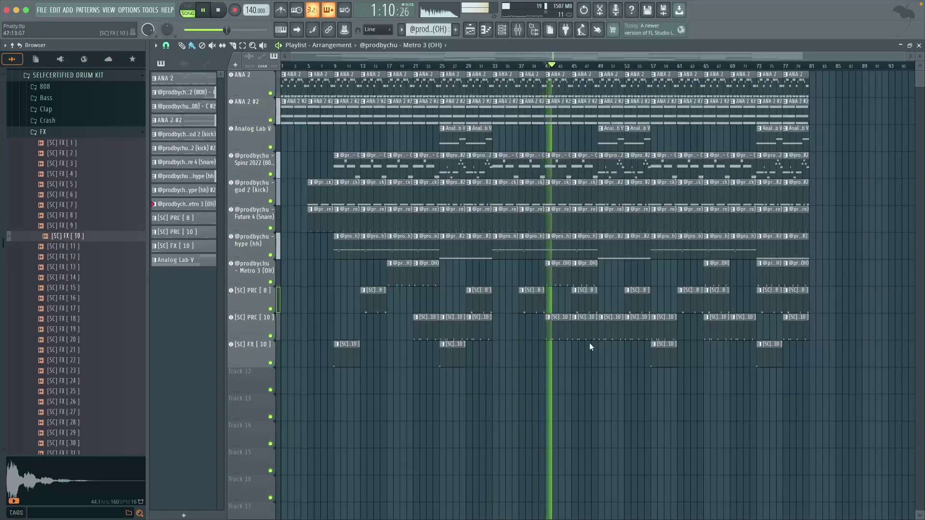
pyautogui.rightClick(588, 324)
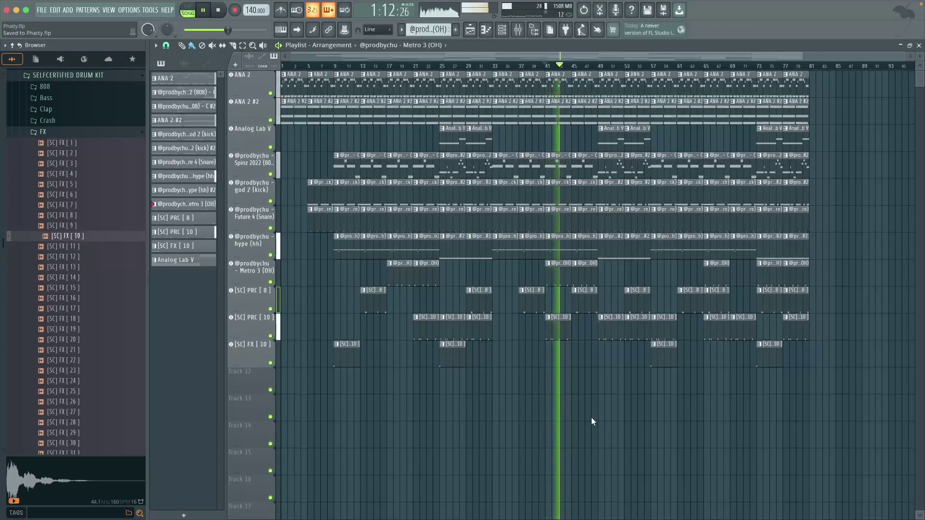
pyautogui.scroll(3, 588, 403)
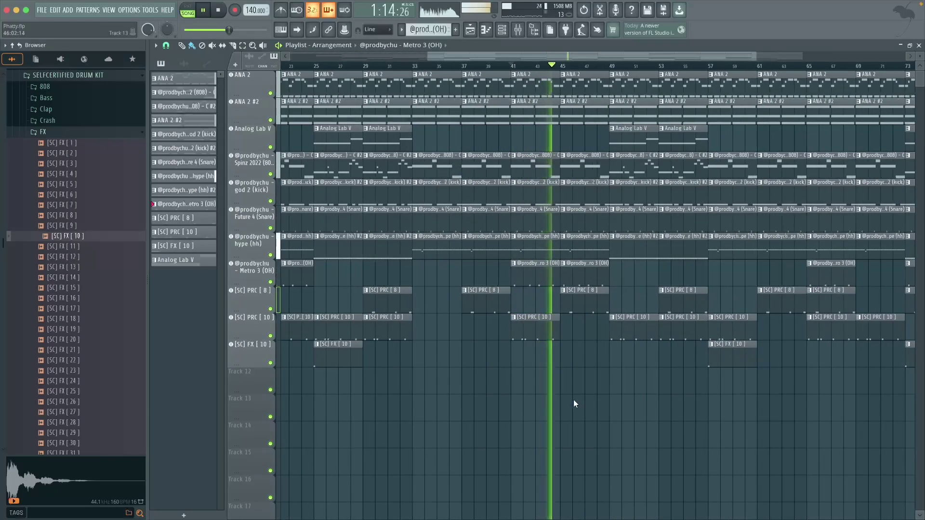
pyautogui.scroll(-2, 569, 399)
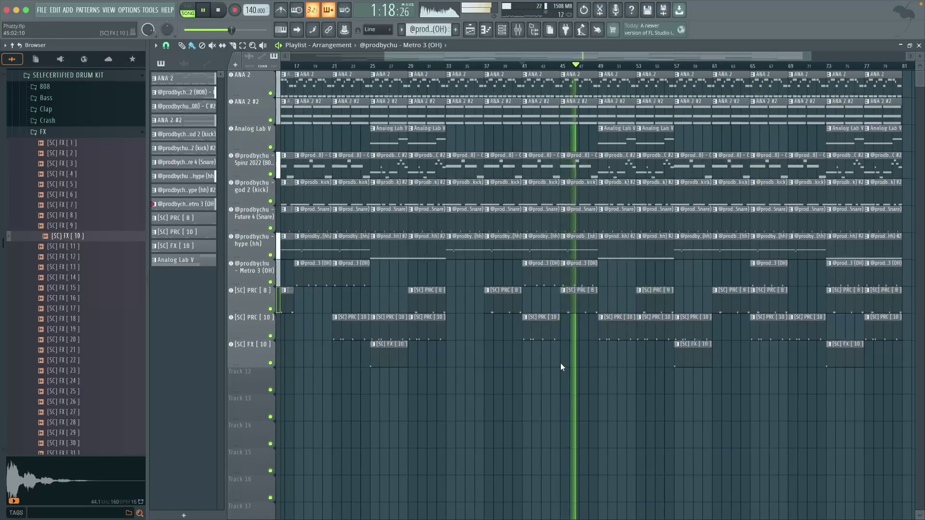
pyautogui.scroll(3, 596, 381)
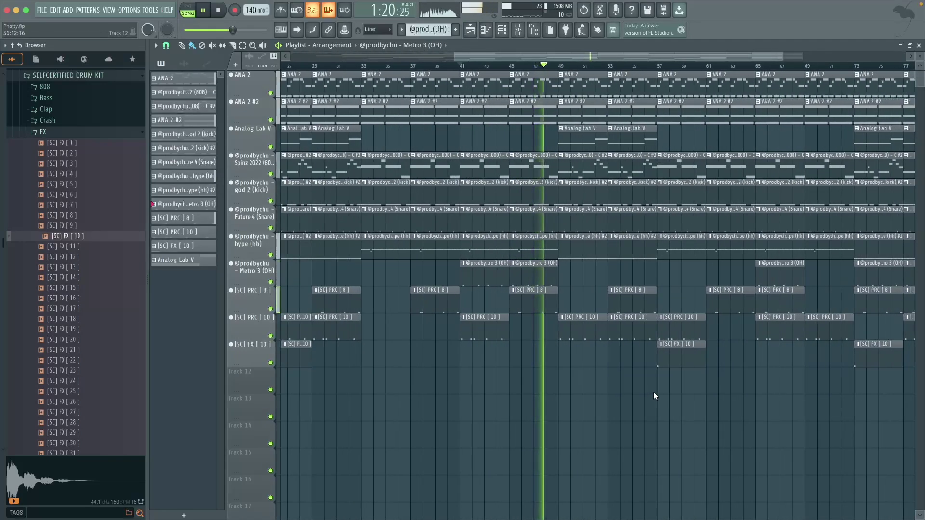
pyautogui.scroll(-3, 482, 400)
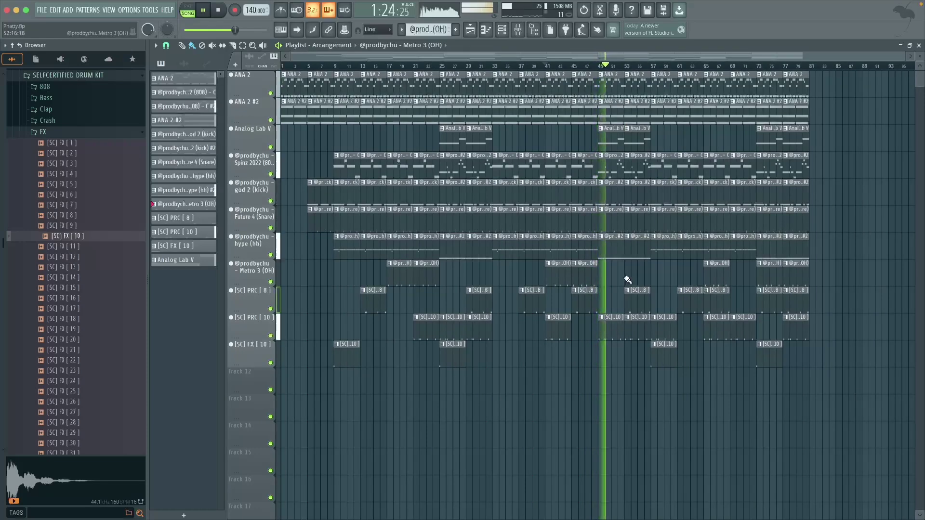
pyautogui.scroll(4, 627, 294)
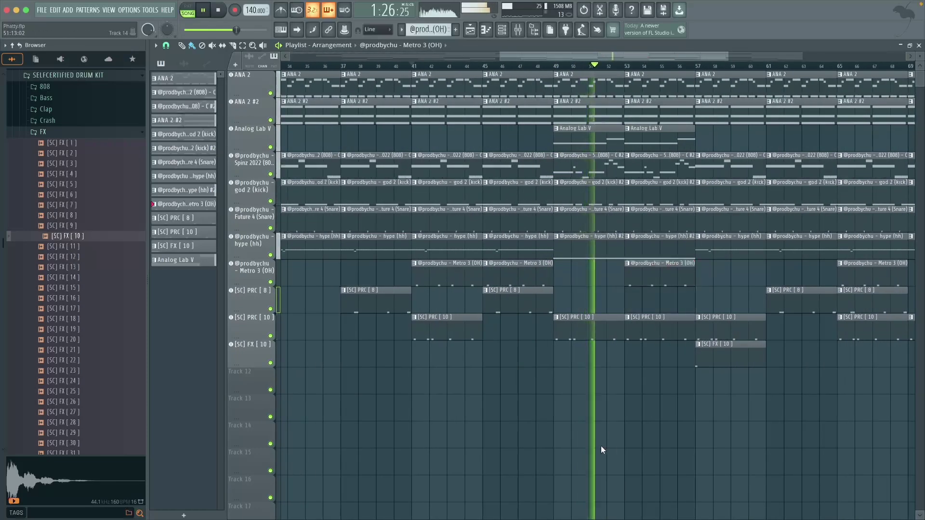
pyautogui.scroll(-4, 597, 445)
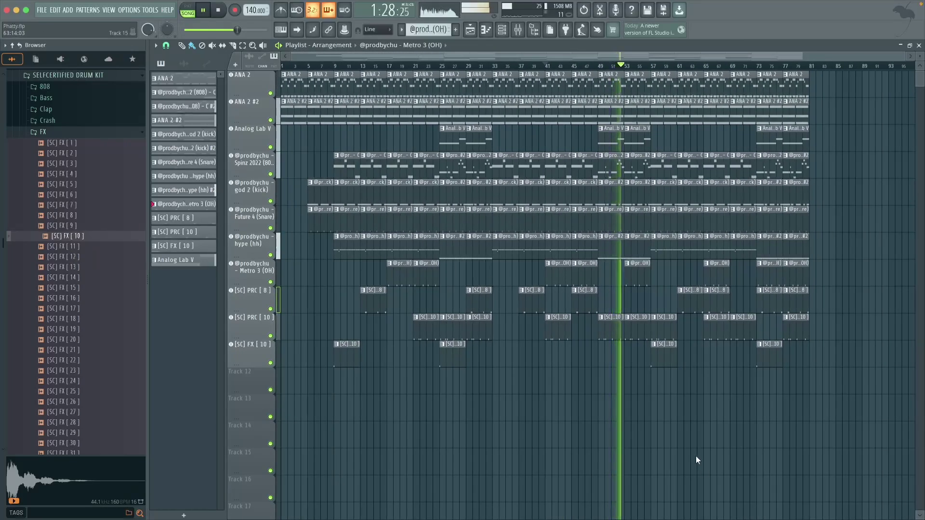
pyautogui.press('space')
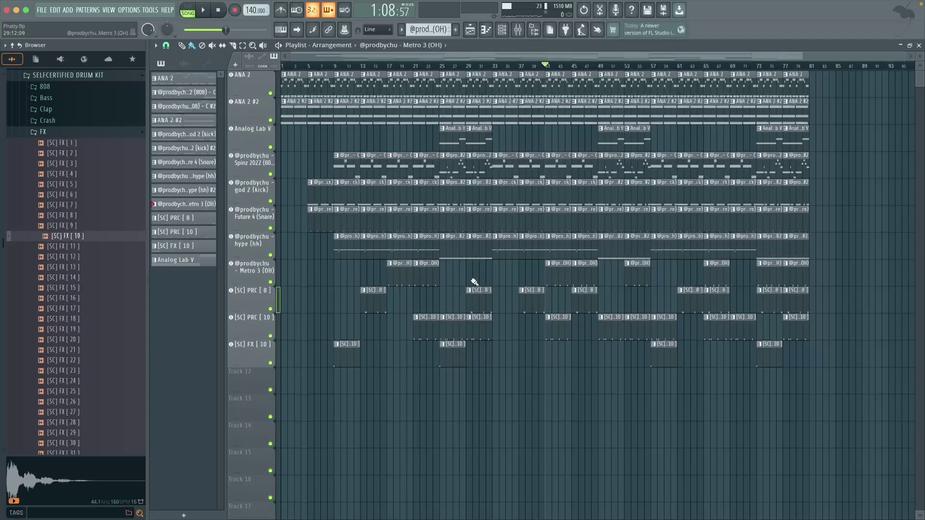
pyautogui.scroll(3, 475, 281)
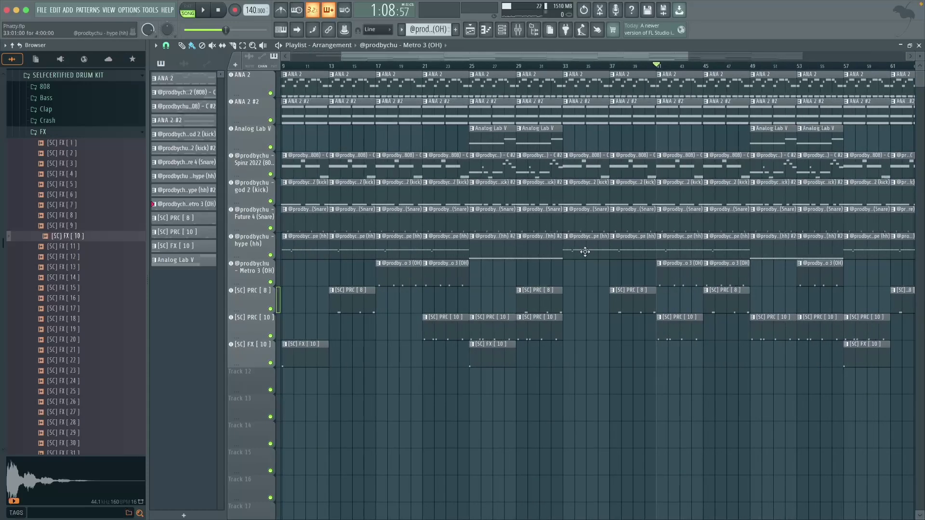
pyautogui.hscroll(5, 569, 269)
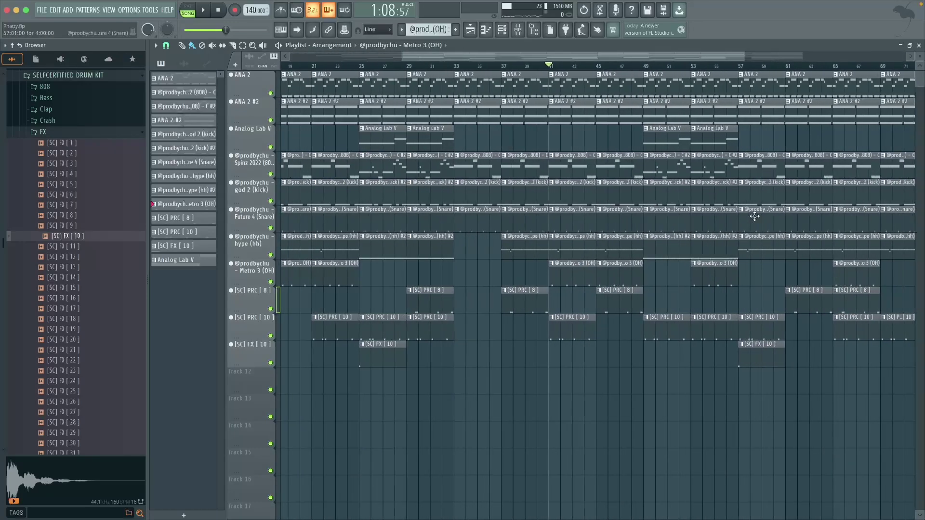
pyautogui.scroll(-2, 674, 298)
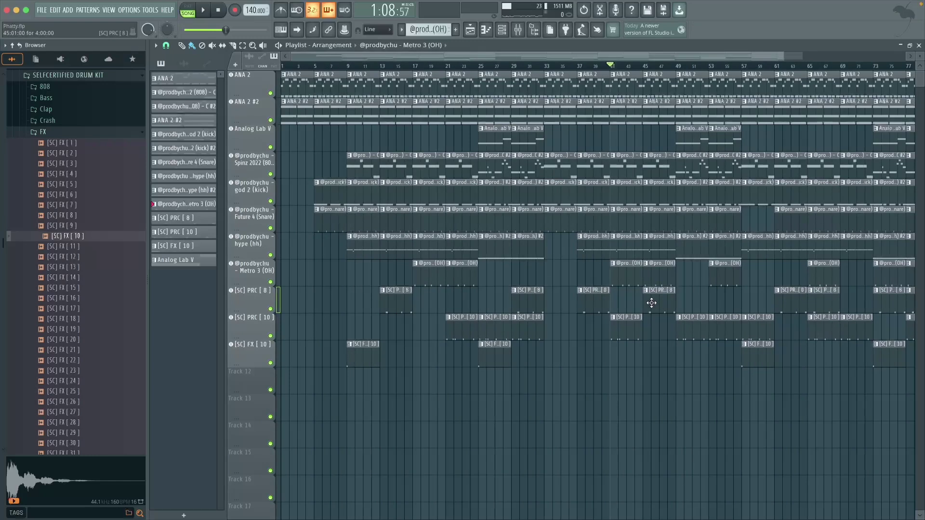
pyautogui.rightClick(362, 198)
pyautogui.rightClick(383, 197)
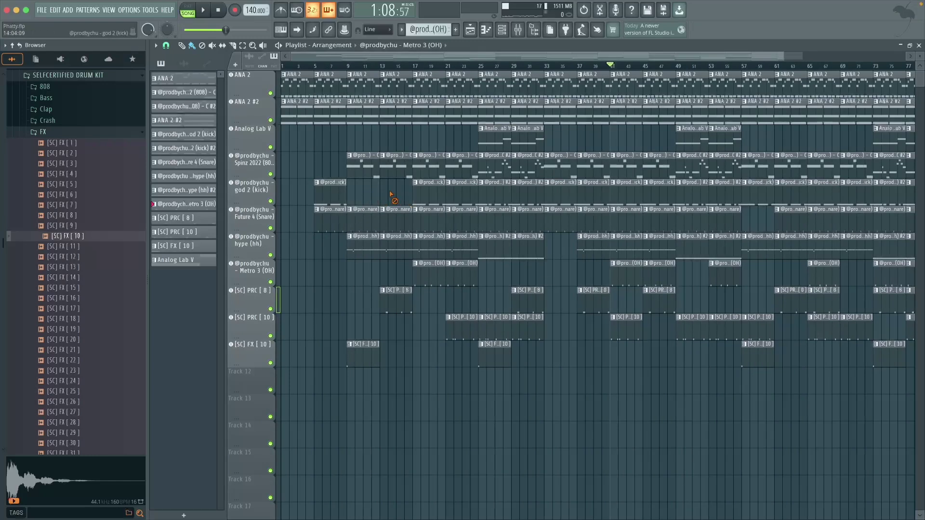
pyautogui.click(350, 67)
pyautogui.press('space')
pyautogui.rightClick(328, 191)
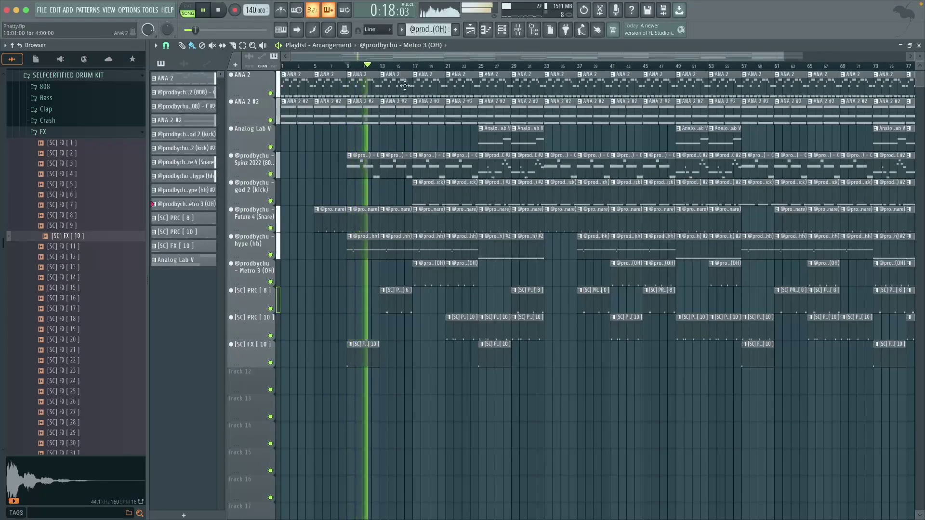
pyautogui.press('space')
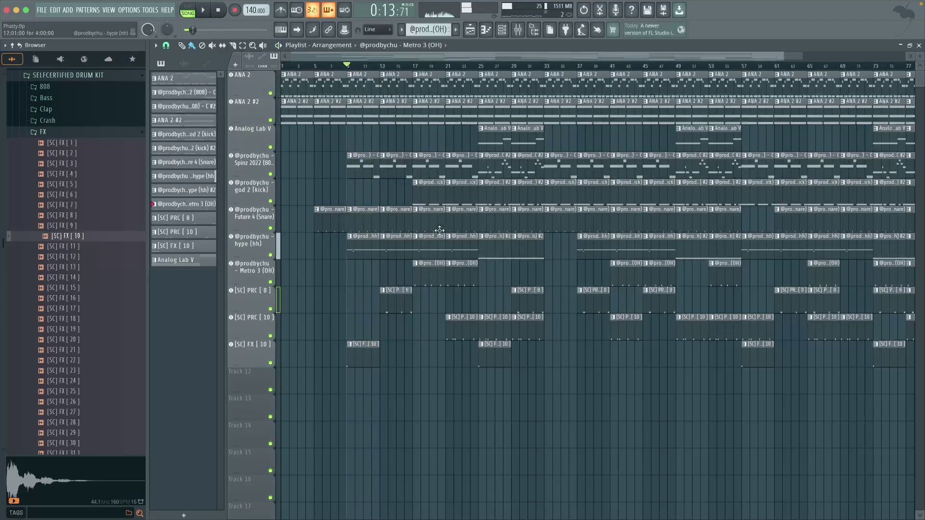
pyautogui.click(414, 66)
pyautogui.press('space')
pyautogui.press('space')
pyautogui.click(388, 66)
pyautogui.press('space')
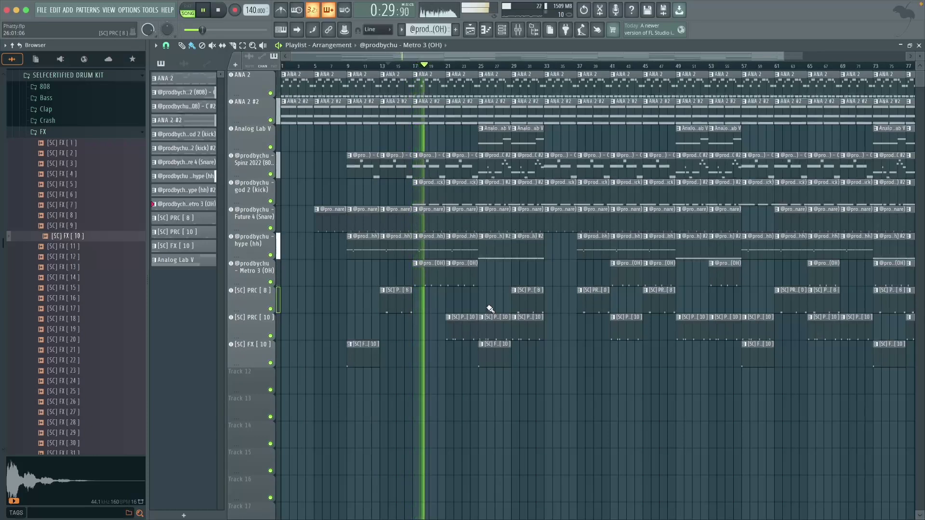
pyautogui.press('space')
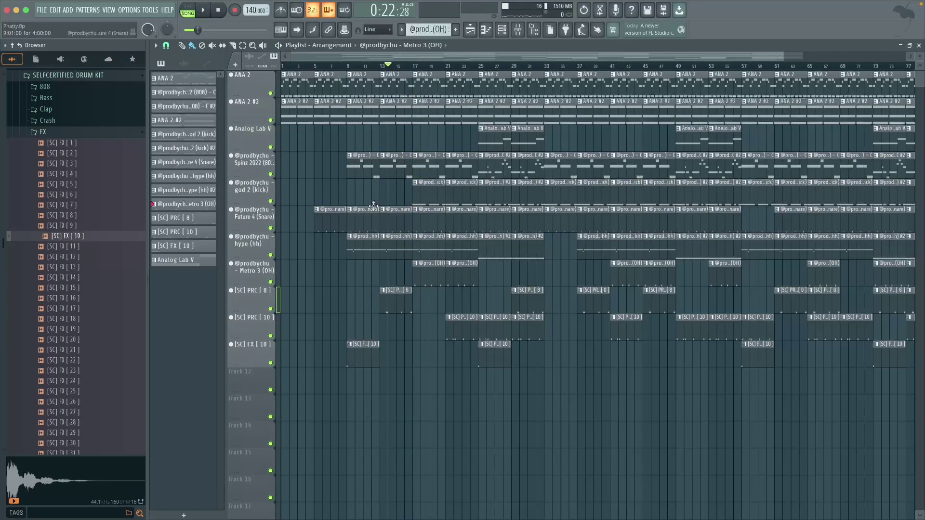
# Delete three hype (hh) hi-hat clips, including the one near bar 61.
pyautogui.scroll(-1, 384, 206)
pyautogui.moveTo(400, 177); pyautogui.dragTo(492, 198)
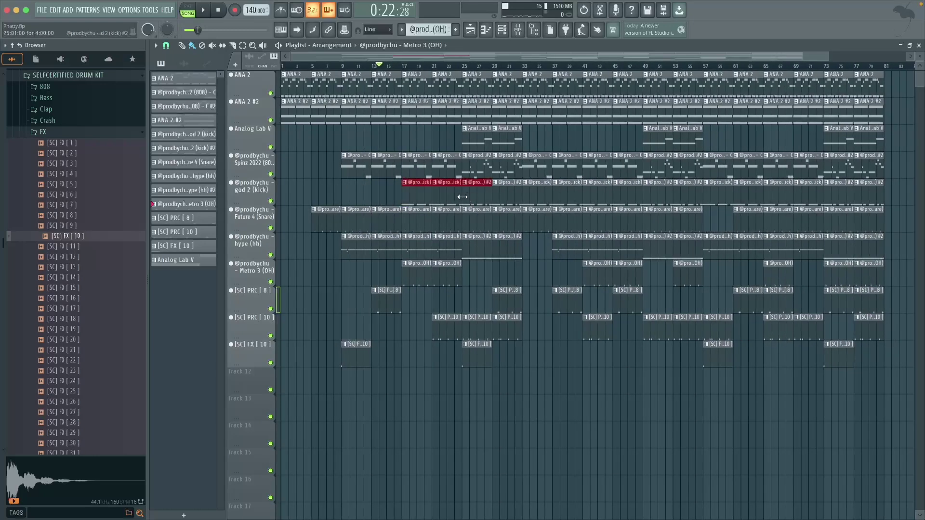
pyautogui.click(462, 197)
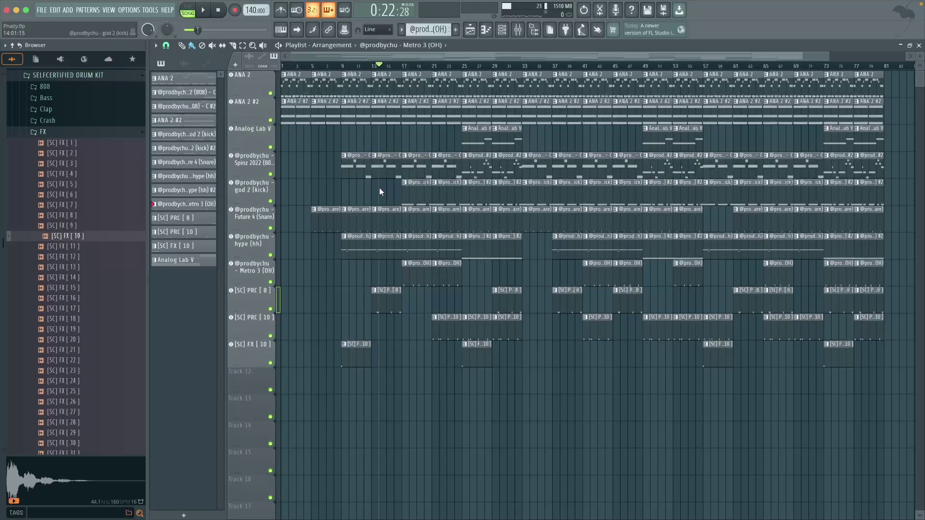
pyautogui.scroll(-1, 472, 198)
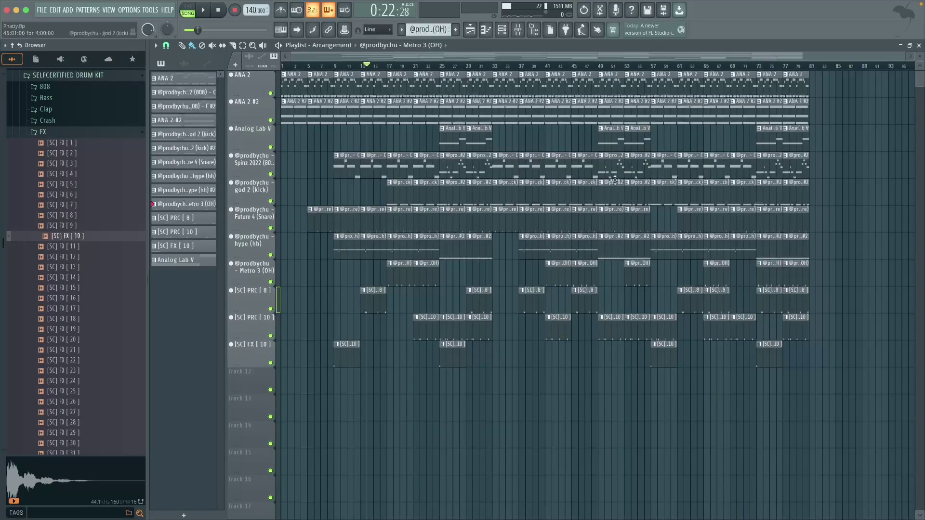
pyautogui.scroll(2, 442, 176)
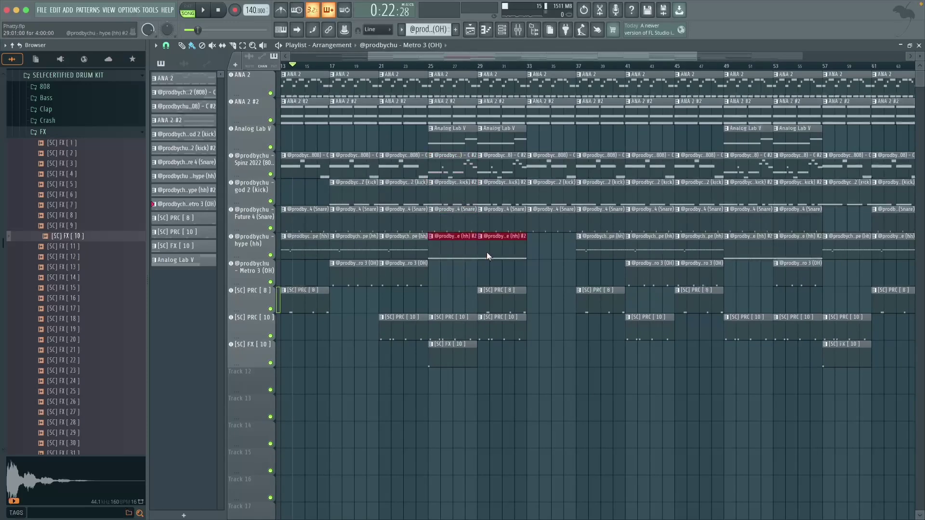
pyautogui.scroll(-2, 467, 272)
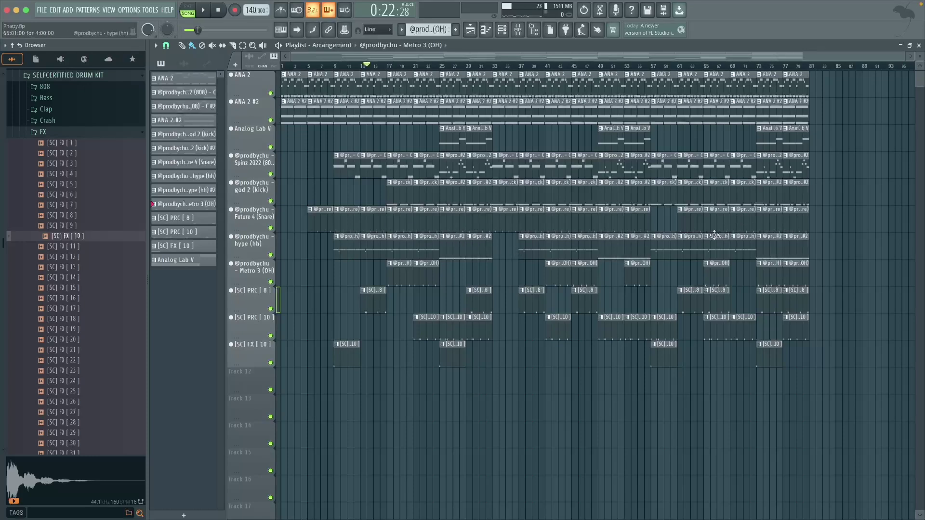
pyautogui.rightClick(695, 241)
pyautogui.rightClick(594, 246)
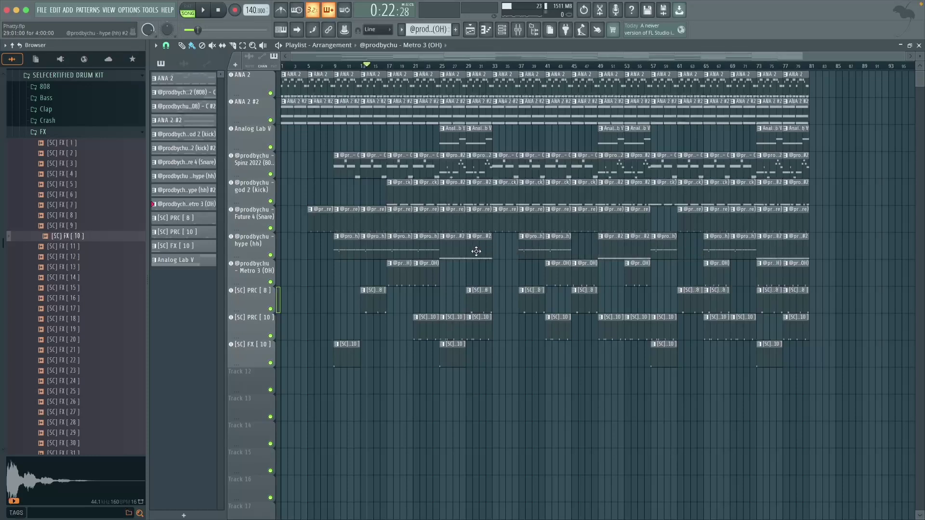
pyautogui.rightClick(407, 250)
# Fill the gaps with hype (hh) #2 clips, move one hi-hat clip to bar 81, and save.
pyautogui.moveTo(456, 244); pyautogui.dragTo(403, 247)
pyautogui.moveTo(487, 250); pyautogui.dragTo(586, 248)
pyautogui.click(689, 246)
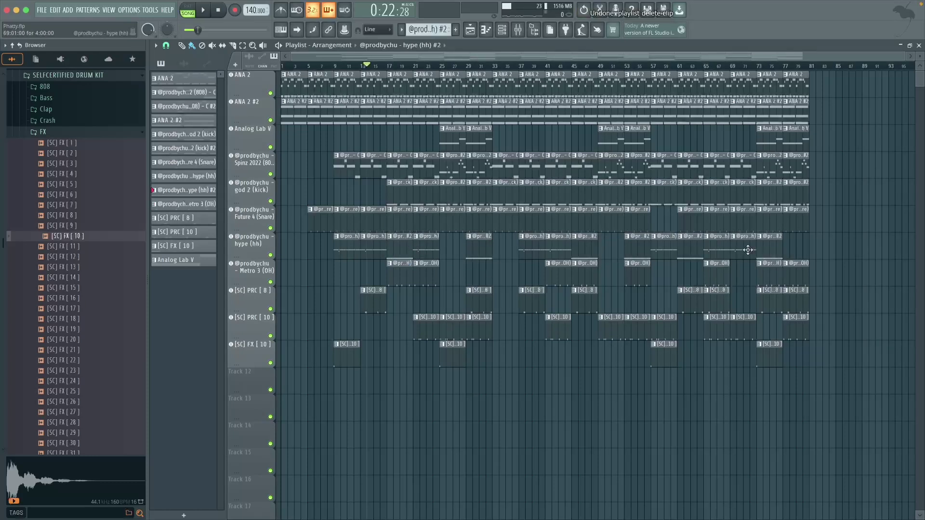
pyautogui.moveTo(765, 247); pyautogui.dragTo(611, 251)
pyautogui.hotkey('ctrl', 's')
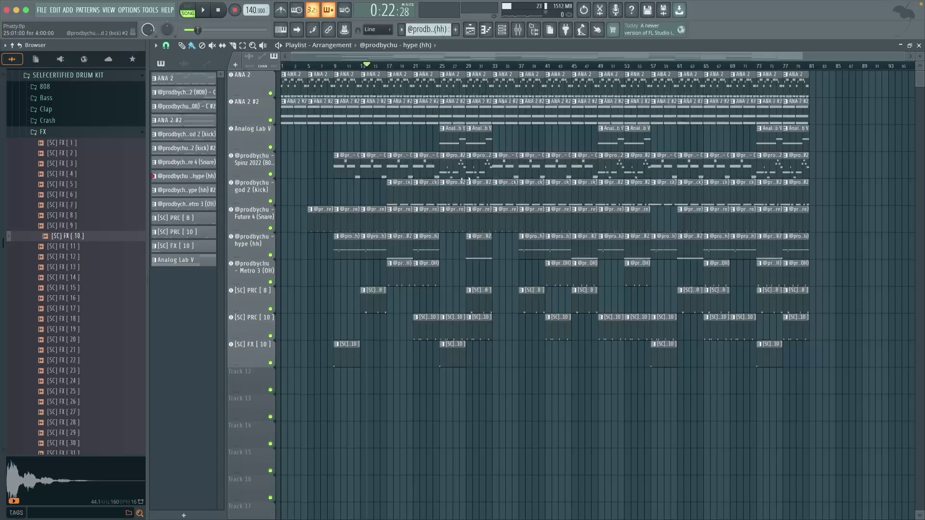
# Delete the Spinz 808 and god 2 (kick) pairs at bars 37, 45 and 61.
pyautogui.rightClick(716, 185)
pyautogui.rightClick(704, 168)
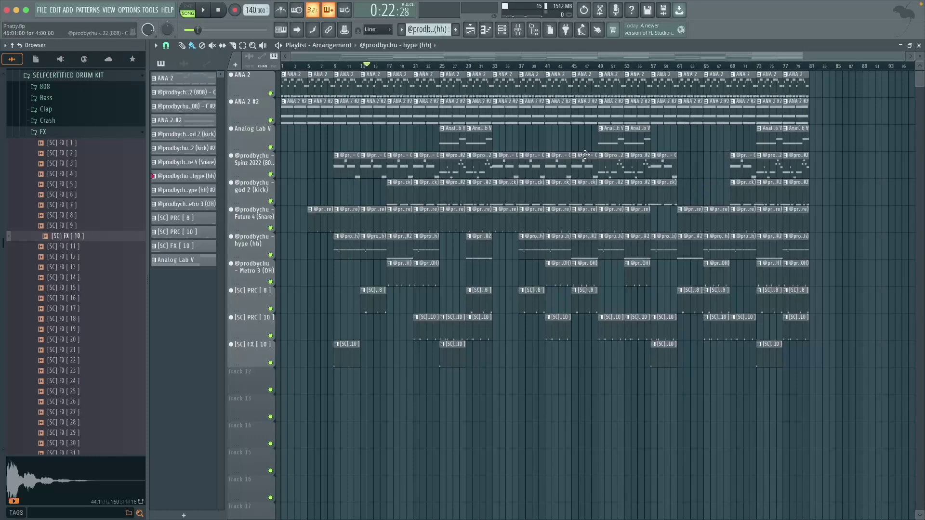
pyautogui.rightClick(585, 155)
pyautogui.rightClick(580, 192)
pyautogui.rightClick(533, 155)
pyautogui.rightClick(524, 182)
# Move the 808 and kick pair from bar 73 to bar 25.
pyautogui.click(505, 155)
pyautogui.click(533, 185)
pyautogui.moveTo(533, 186); pyautogui.dragTo(559, 159)
pyautogui.click(589, 192)
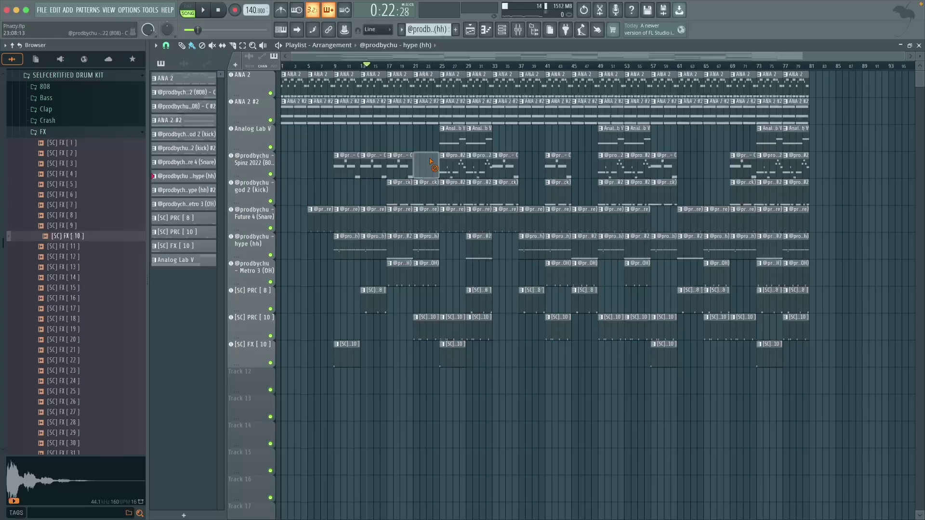
pyautogui.moveTo(441, 207); pyautogui.dragTo(716, 172)
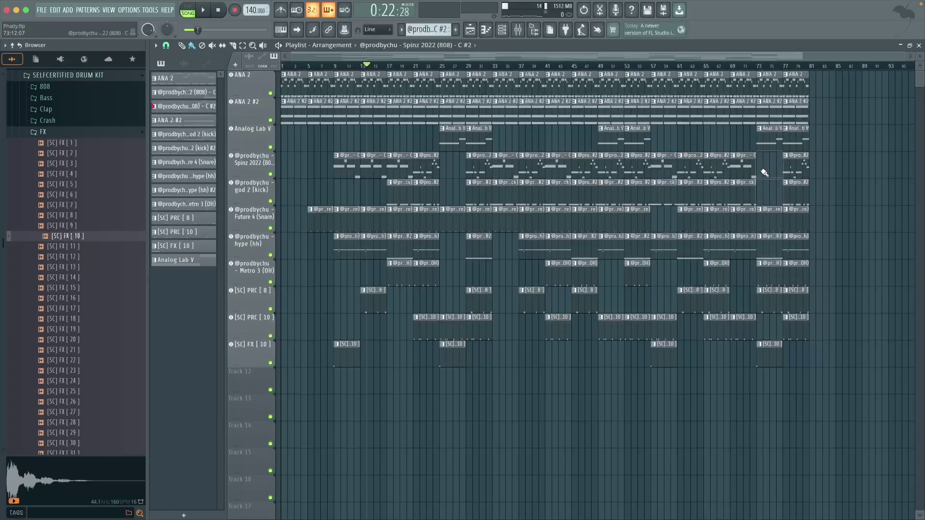
pyautogui.click(771, 188)
pyautogui.moveTo(455, 190)
pyautogui.mouseDown()
pyautogui.moveTo(400, 188)
pyautogui.moveTo(455, 188)
pyautogui.mouseUp()
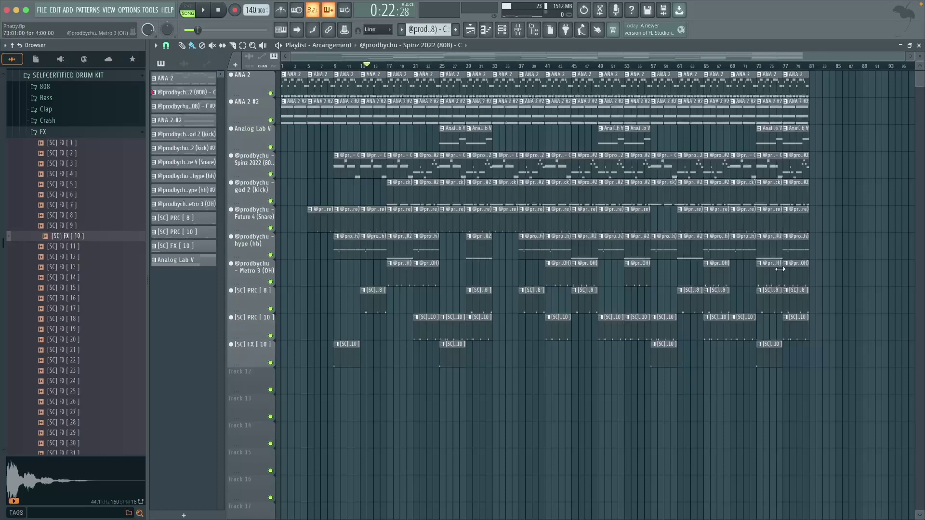
# Place god 2 (kick) #2 in the kick track at bar 69 and the regular kick at bar 65.
pyautogui.scroll(8, 777, 236)
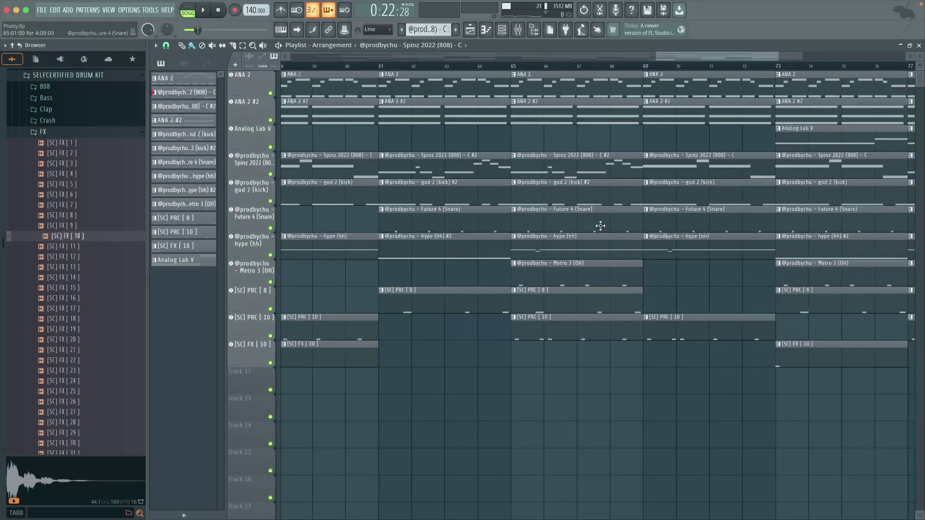
pyautogui.scroll(-3, 727, 234)
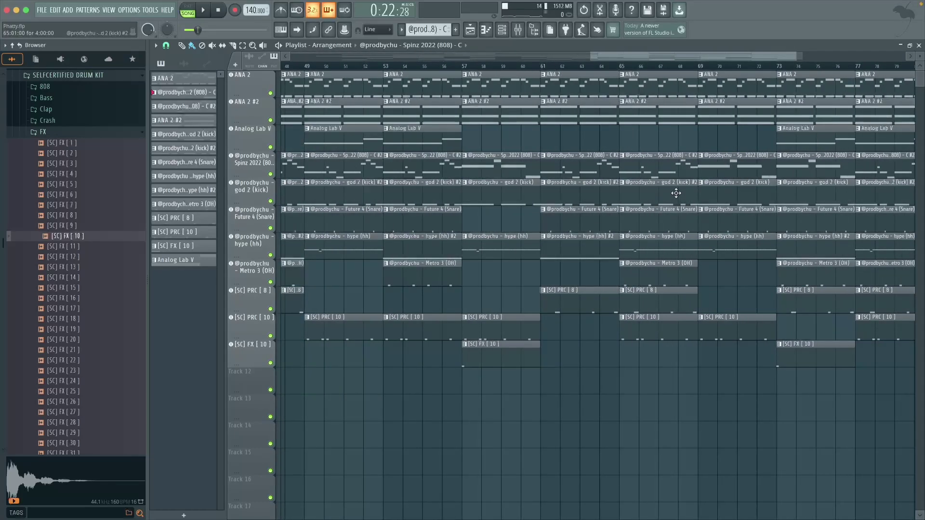
pyautogui.moveTo(740, 324); pyautogui.dragTo(747, 296)
pyautogui.moveTo(737, 190); pyautogui.dragTo(661, 198)
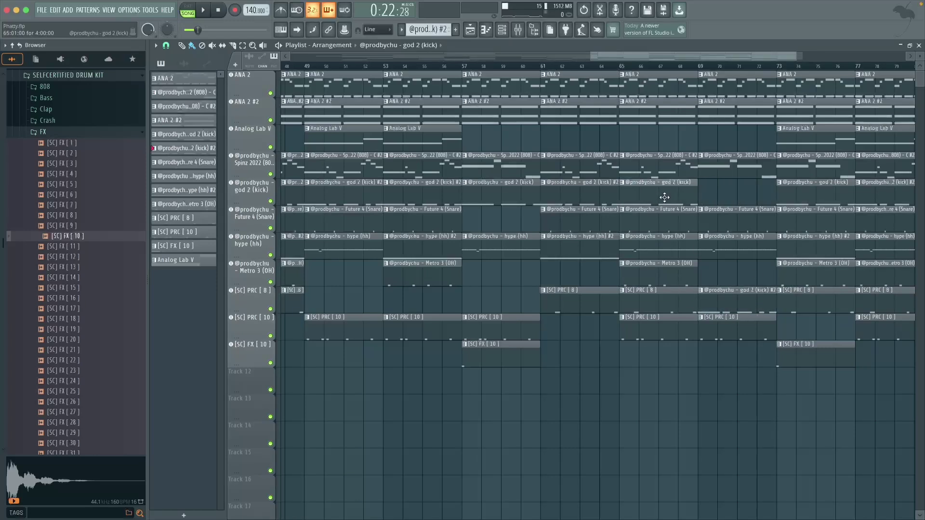
pyautogui.moveTo(735, 289); pyautogui.dragTo(733, 167)
# Play the song from bar 65 and save the project.
pyautogui.press('space')
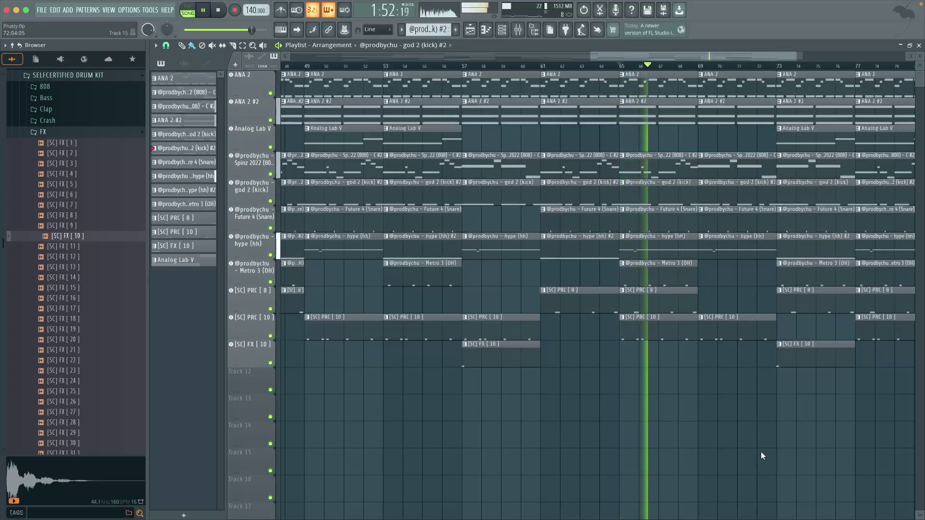
pyautogui.hotkey('ctrl', 's')
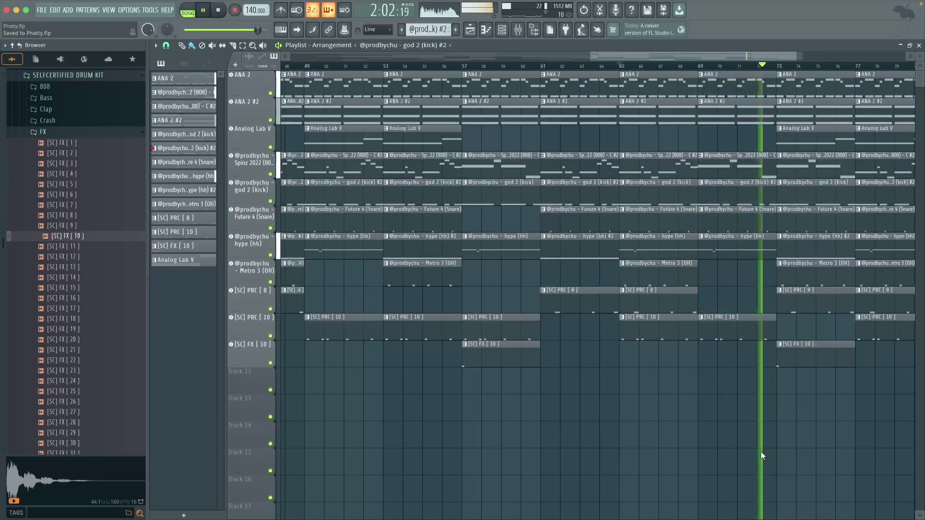
pyautogui.press('space')
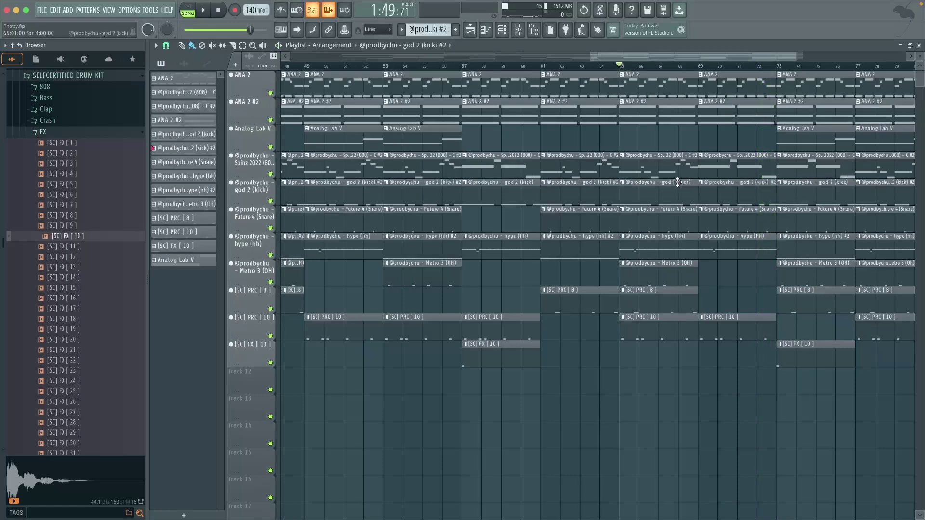
pyautogui.scroll(-6, 808, 280)
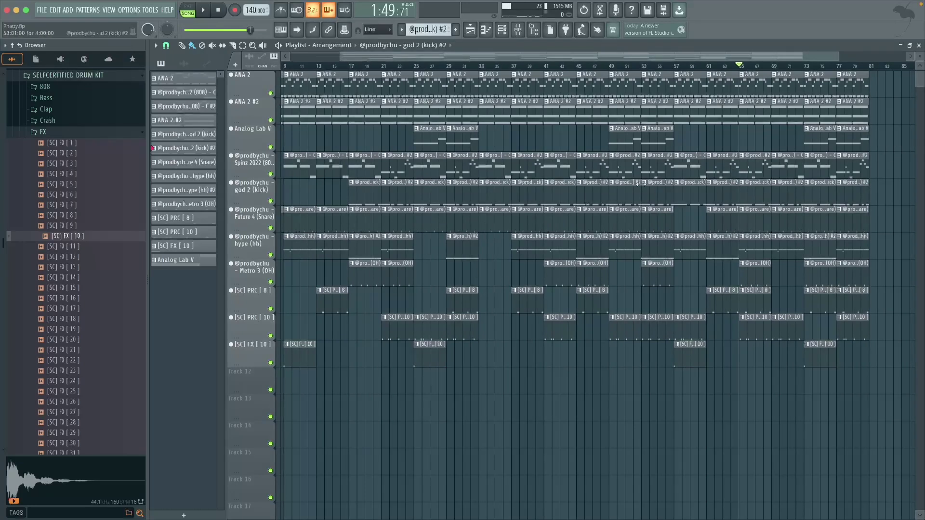
pyautogui.scroll(5, 621, 183)
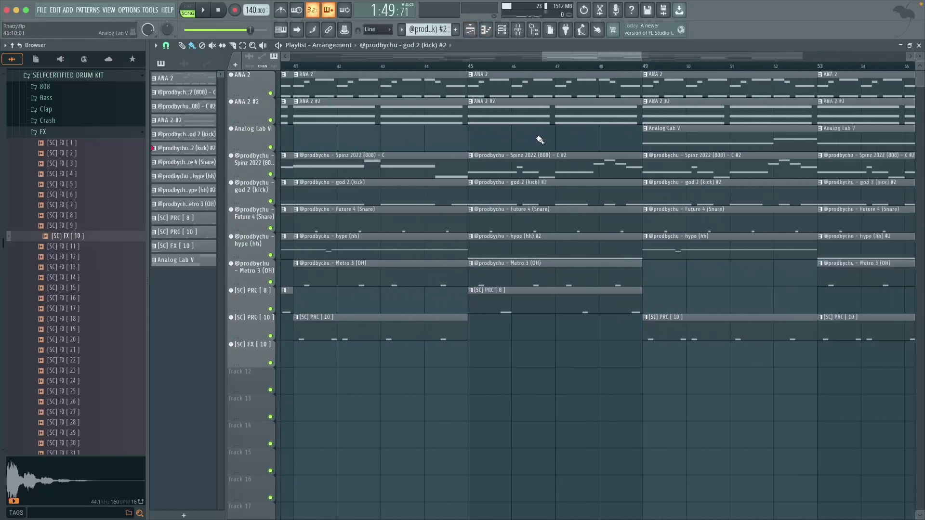
# Make the 808 clip at bar 45 a unique C #3 pattern.
pyautogui.scroll(-2, 596, 134)
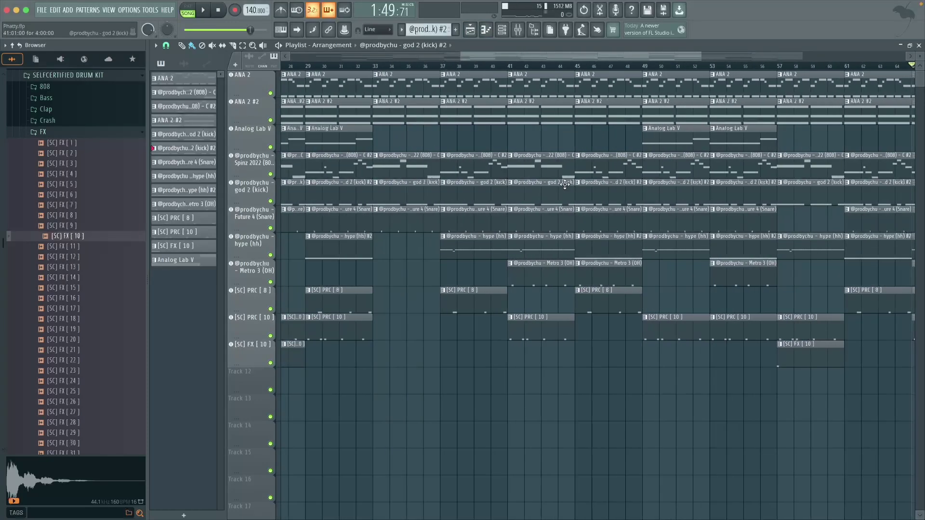
pyautogui.moveTo(577, 68); pyautogui.dragTo(645, 68)
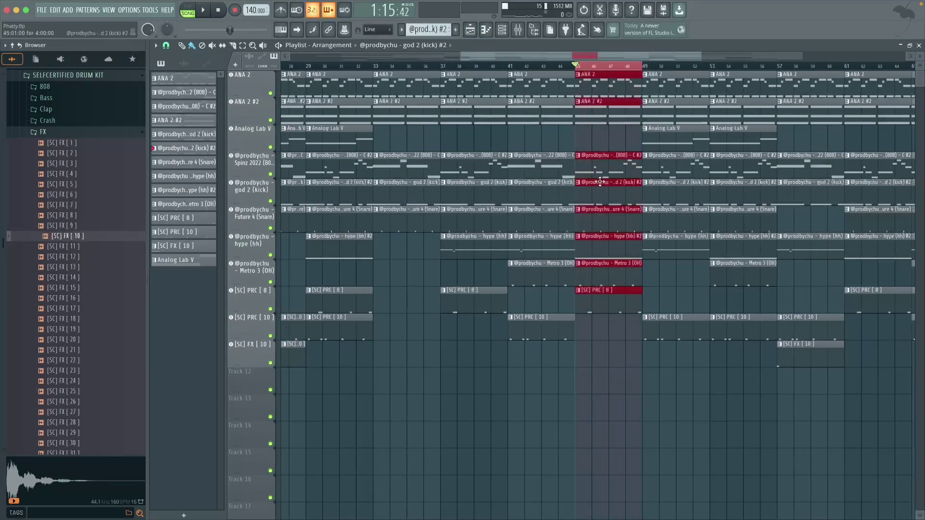
pyautogui.click(610, 150)
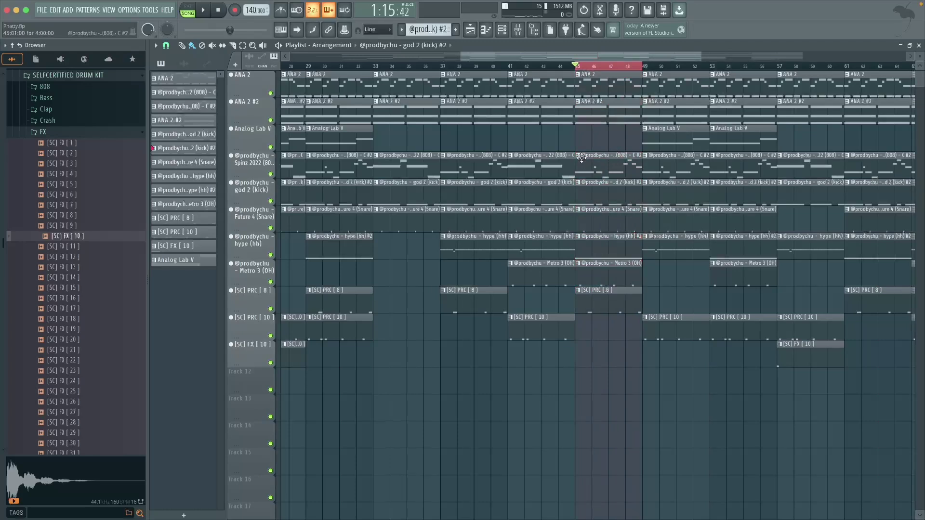
pyautogui.click(580, 155)
pyautogui.click(619, 246)
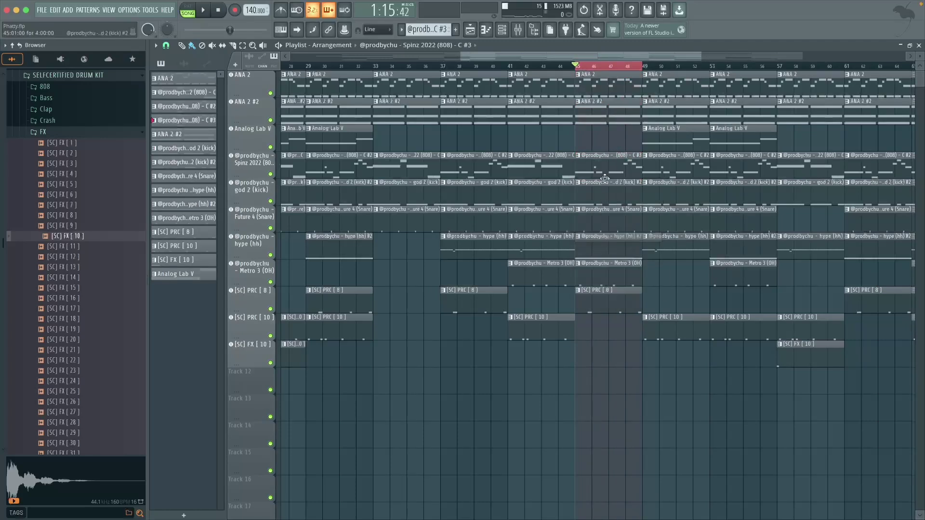
# Mute the god 2 kick track and open the C #3 808 pattern in the piano roll.
pyautogui.click(270, 201)
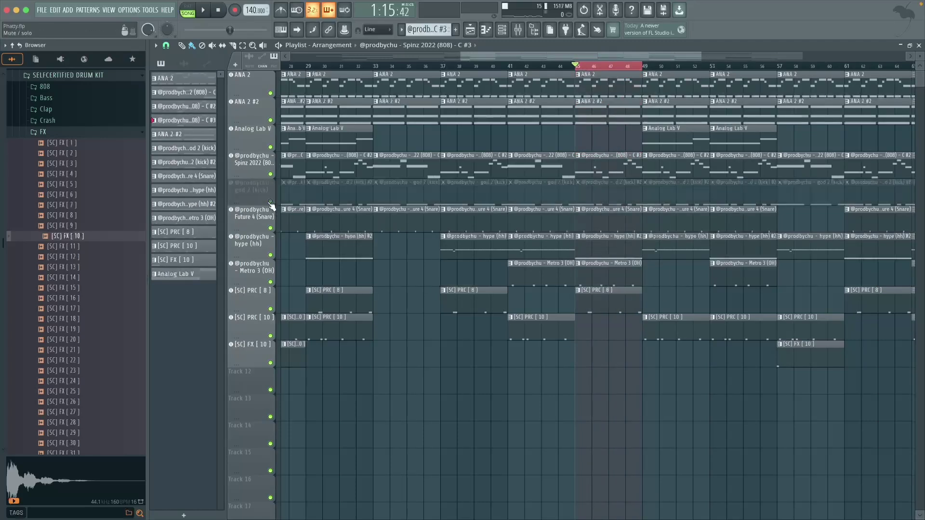
pyautogui.doubleClick(597, 162)
pyautogui.scroll(3, 410, 340)
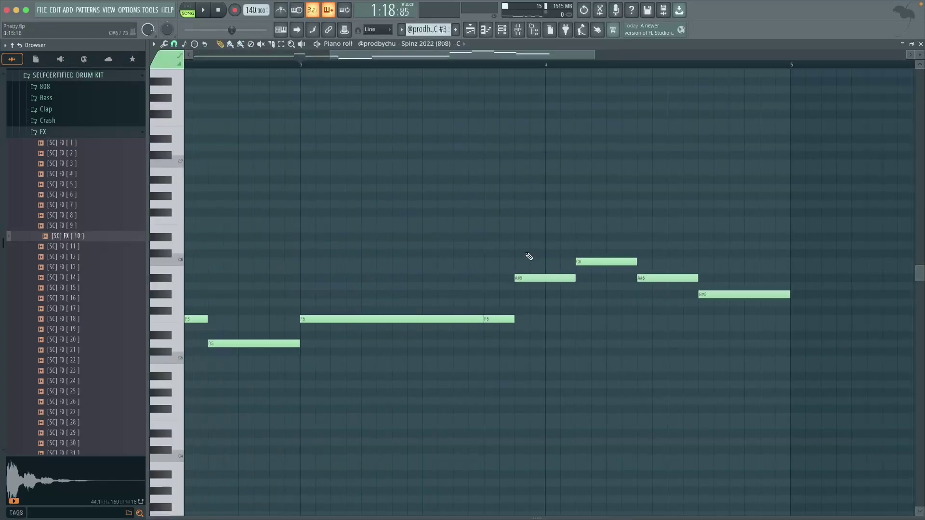
# Audition the 808 fill and lower its two final G#5 notes to D5.
pyautogui.press('space')
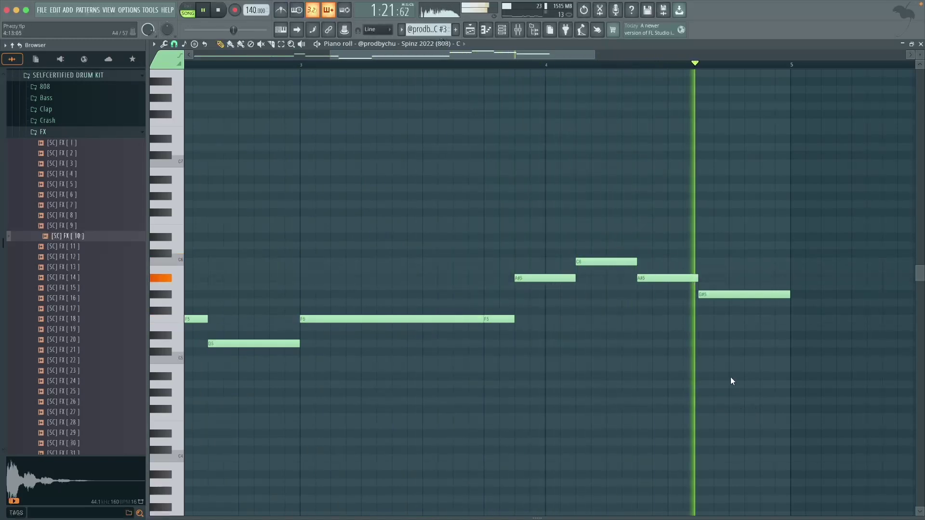
pyautogui.press('space')
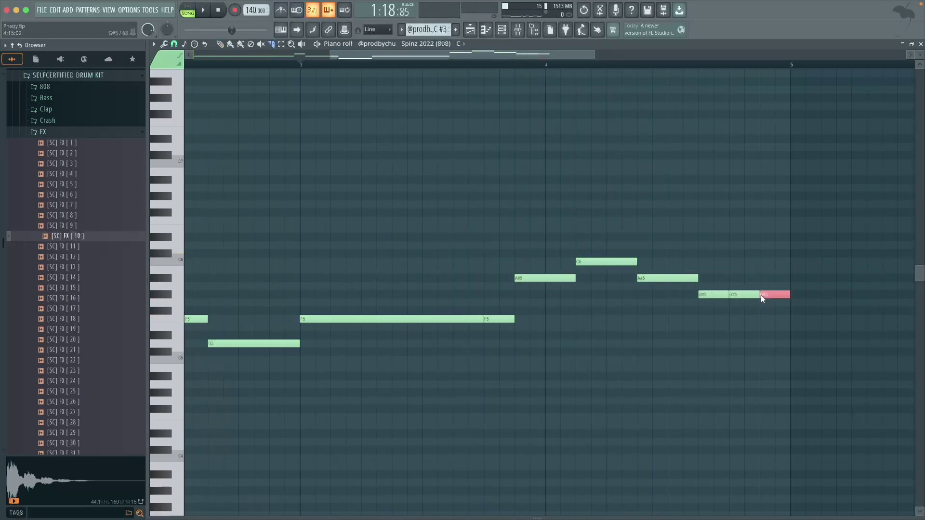
pyautogui.keyDown('ctrl'); pyautogui.scroll(-2, 687, 345); pyautogui.keyUp('ctrl')
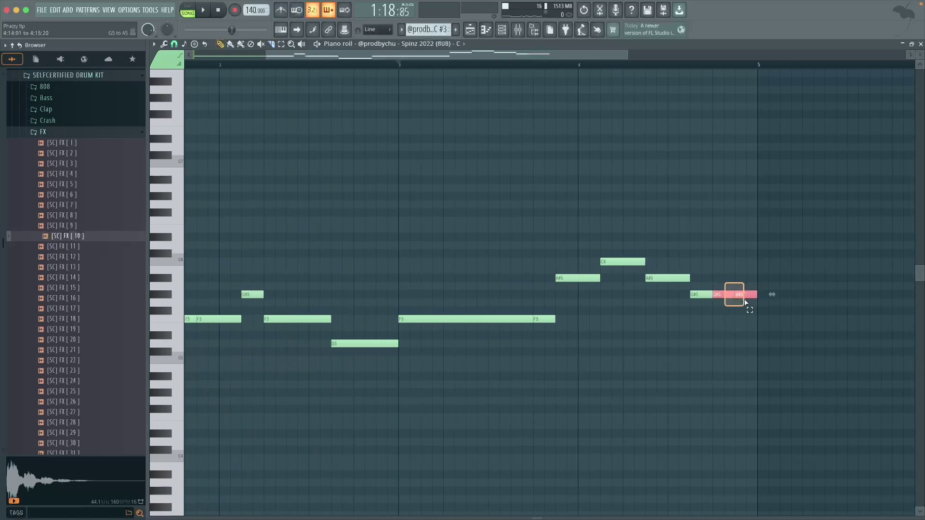
pyautogui.moveTo(724, 304); pyautogui.dragTo(721, 342)
pyautogui.click(737, 327)
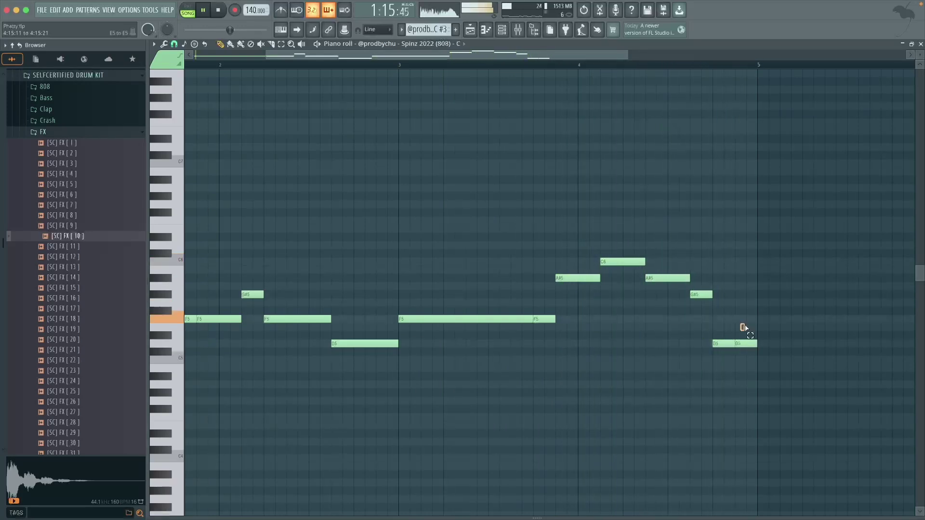
# Back in the playlist, unmute the god 2 kick track and play the arrangement.
pyautogui.press('space')
pyautogui.press('F5')
pyautogui.click(270, 201)
pyautogui.press('space')
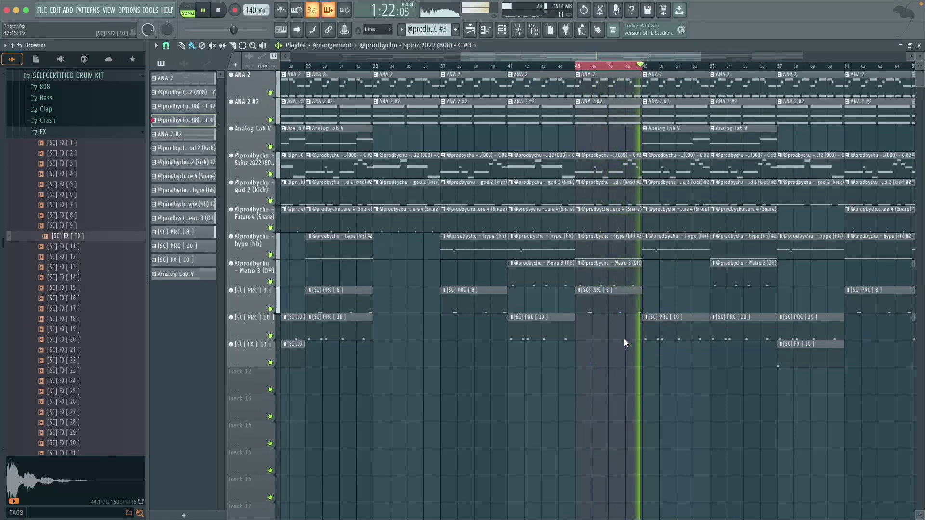
# In the 808 pattern's piano roll, drop the last D5 note to C5 and return to the playlist.
pyautogui.scroll(2, 623, 339)
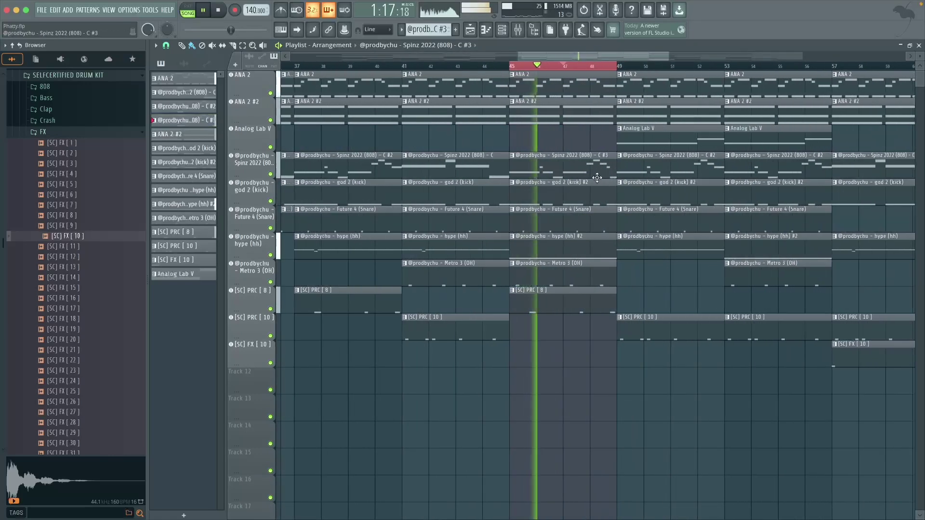
pyautogui.press('F7')
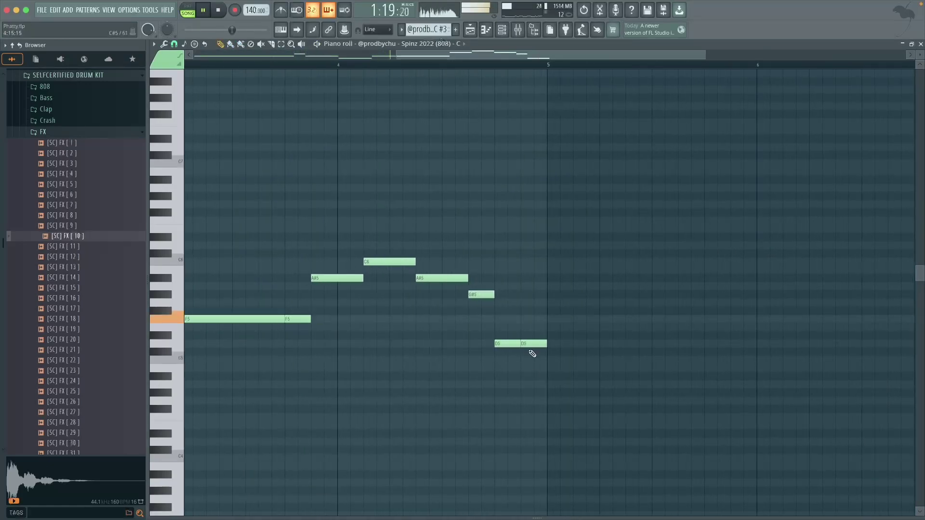
pyautogui.moveTo(532, 351); pyautogui.dragTo(532, 360)
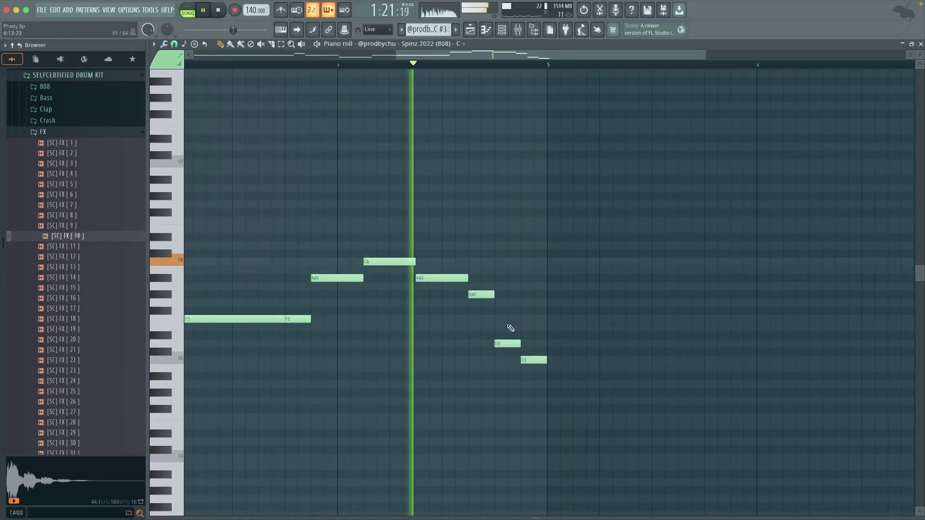
pyautogui.press('F5')
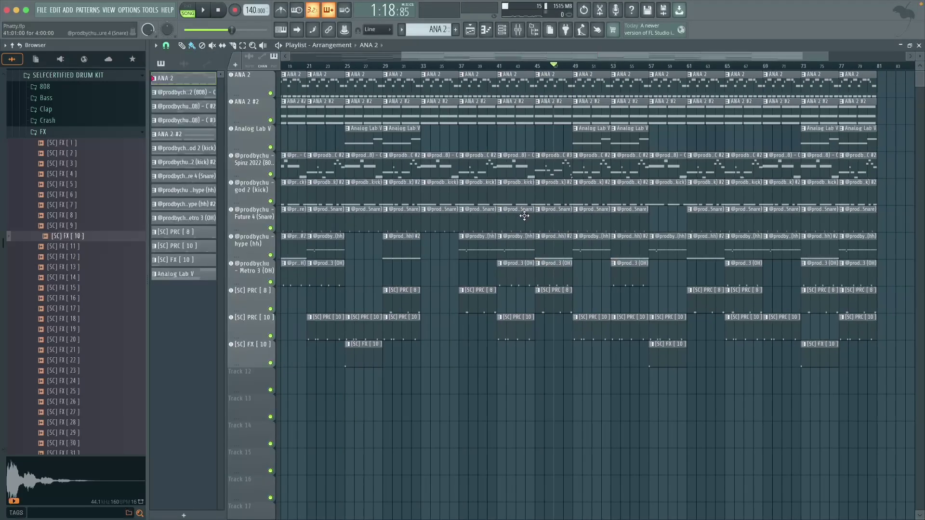
# Select the C #2 808 pattern clip in the playlist.
pyautogui.scroll(-2, 524, 216)
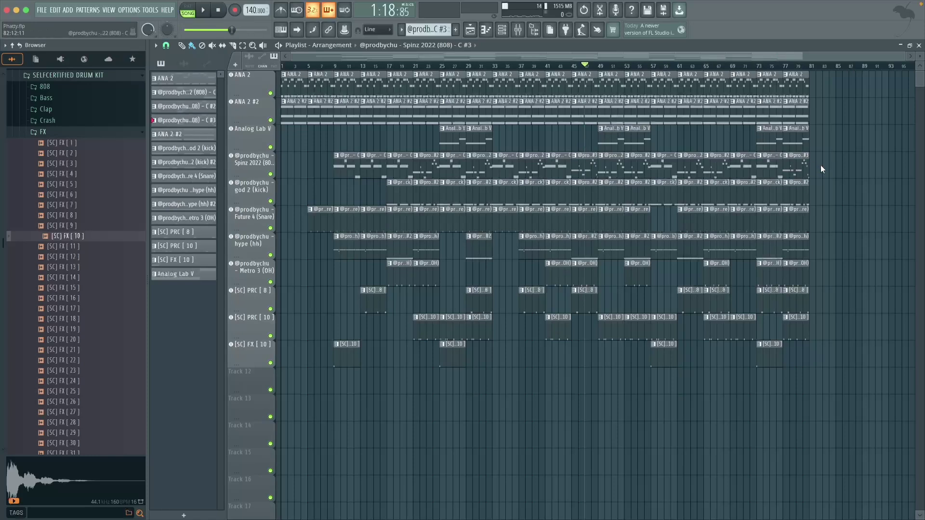
pyautogui.click(718, 166)
pyautogui.scroll(3, 717, 167)
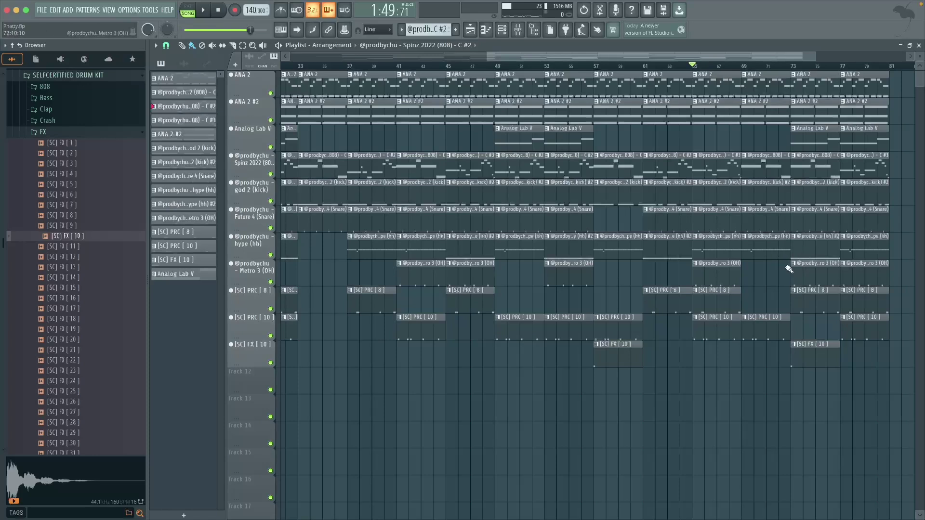
# Loop bars 69–73 and mute the god 2 kick track.
pyautogui.scroll(2, 733, 221)
pyautogui.moveTo(713, 66); pyautogui.dragTo(777, 67)
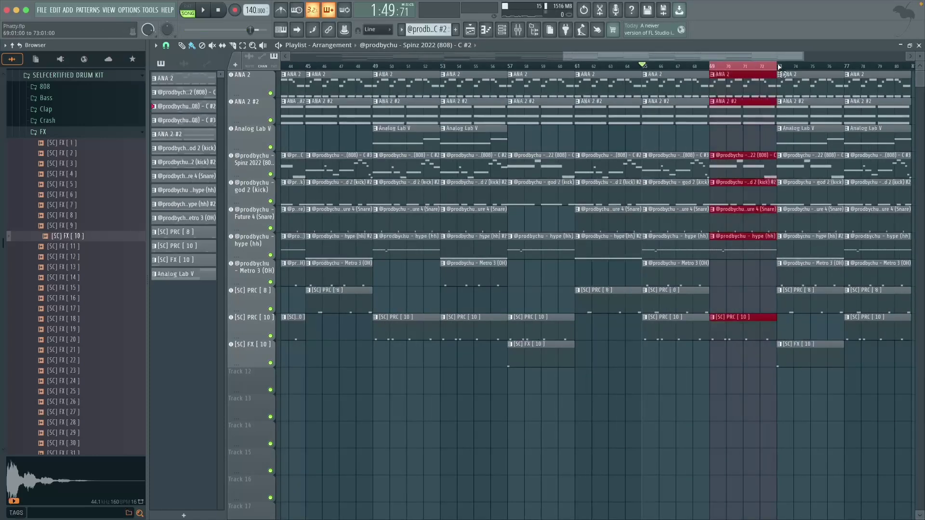
pyautogui.click(270, 201)
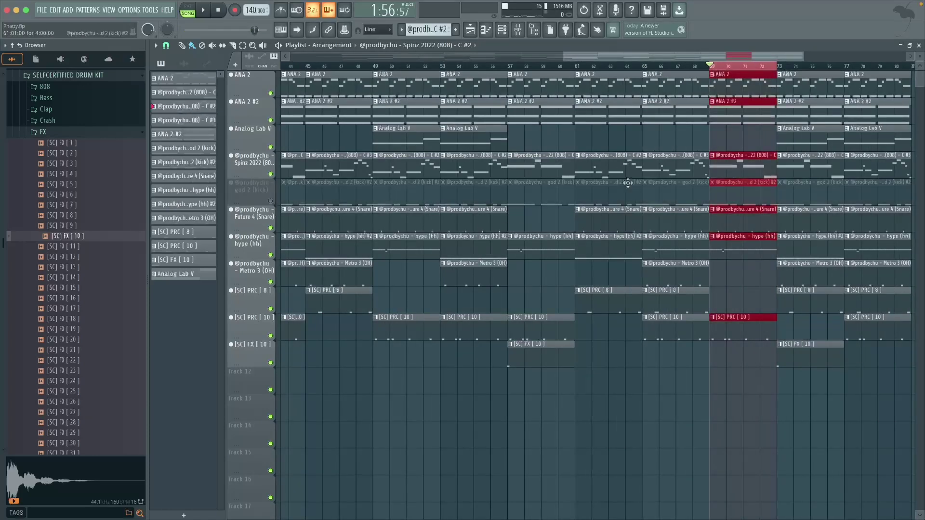
# Make the 808 clip at bar 69 its own C #4 pattern, then stop playback.
pyautogui.rightClick(713, 159)
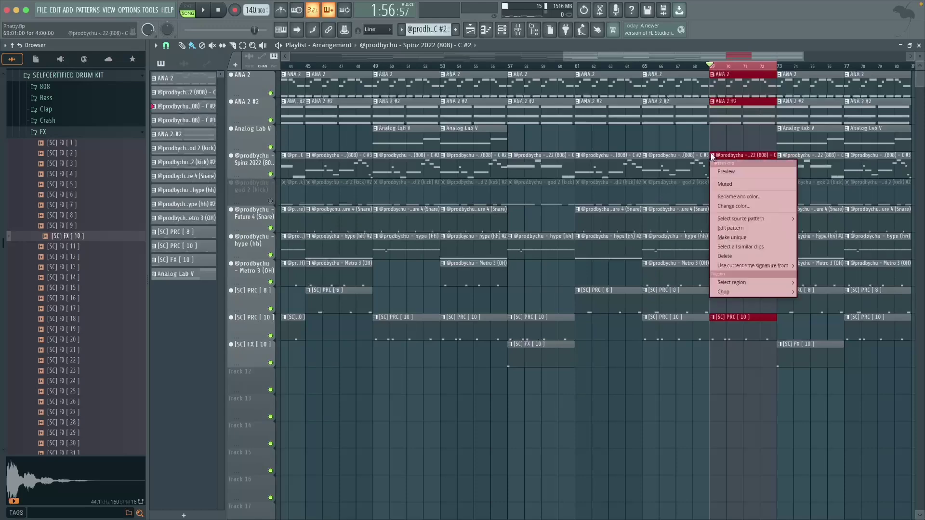
pyautogui.click(732, 238)
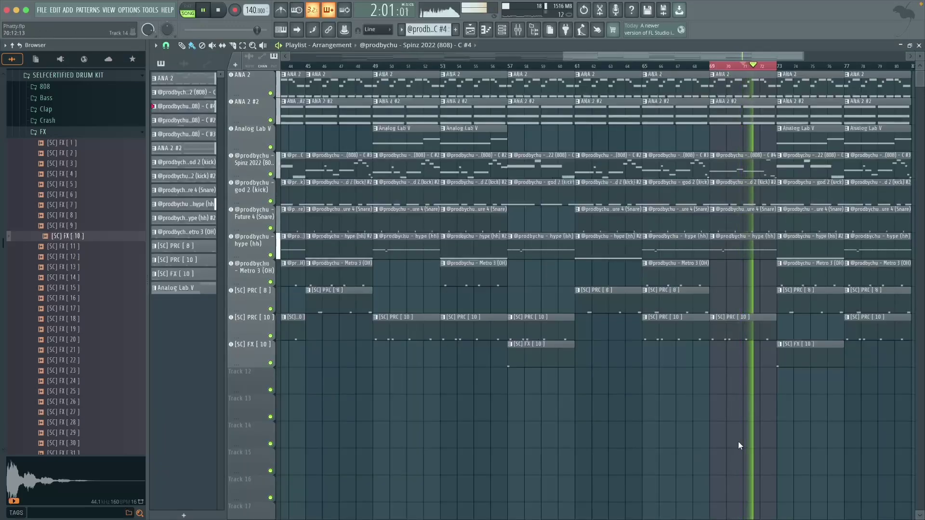
pyautogui.scroll(-3, 751, 450)
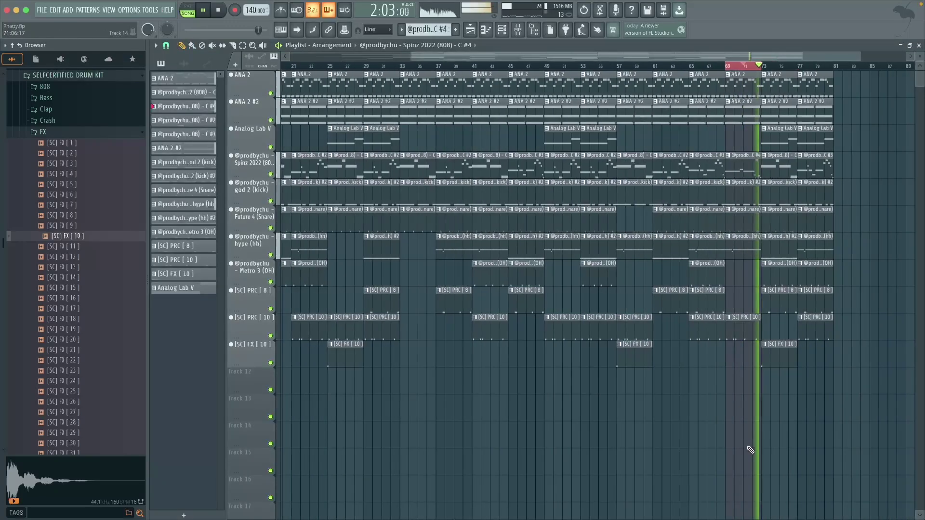
pyautogui.scroll(3, 744, 192)
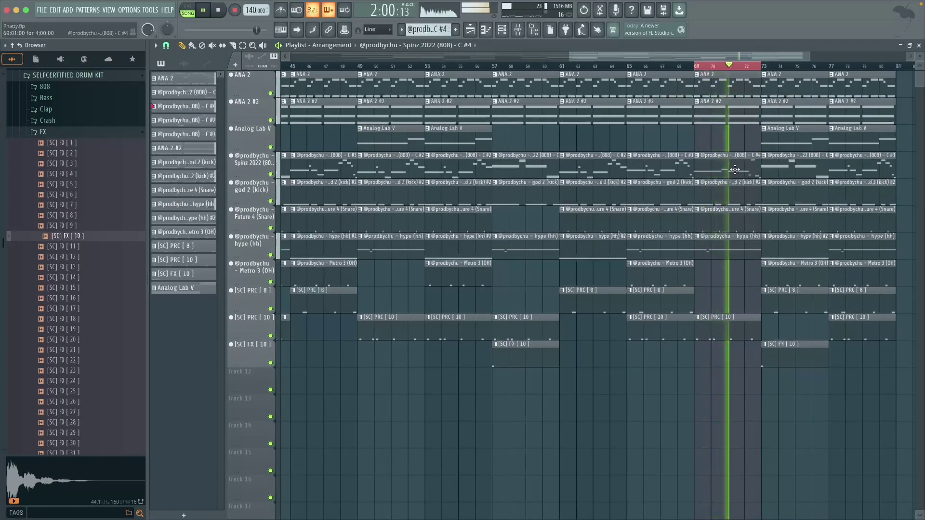
pyautogui.scroll(-3, 763, 220)
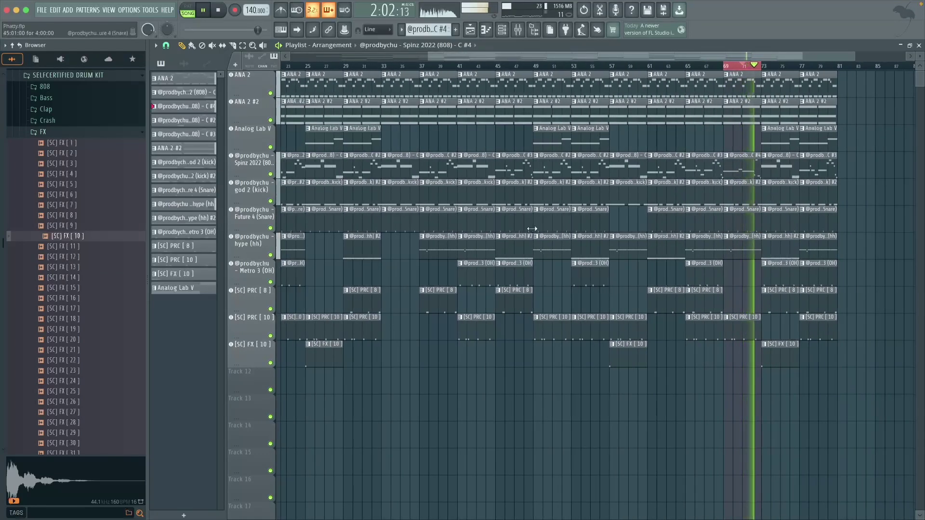
pyautogui.press('space')
pyautogui.scroll(-1, 755, 73)
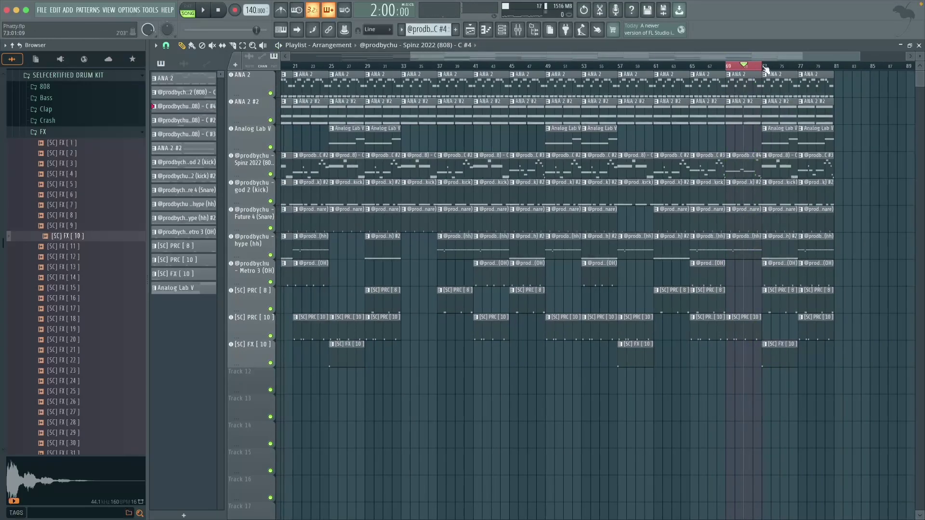
pyautogui.scroll(-4, 745, 232)
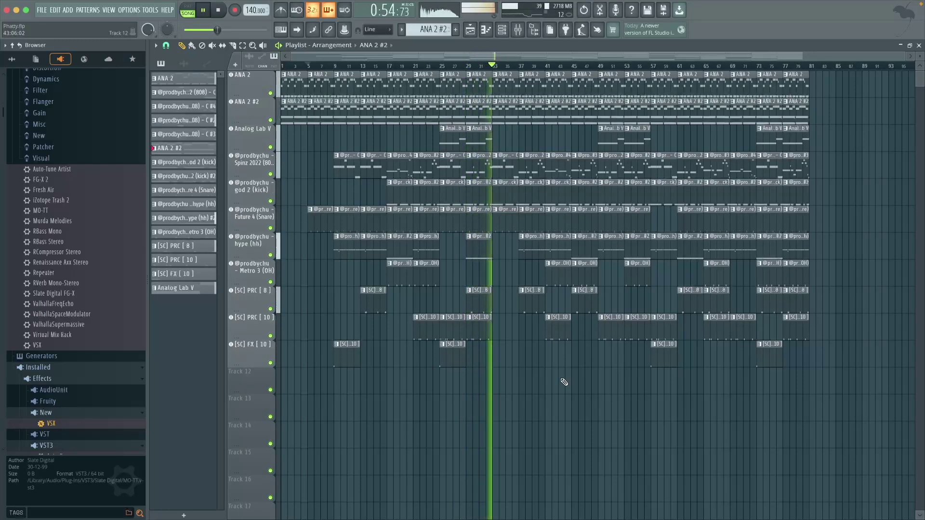
# Stop playback of the bars 1–81 arrangement.
pyautogui.press('space')
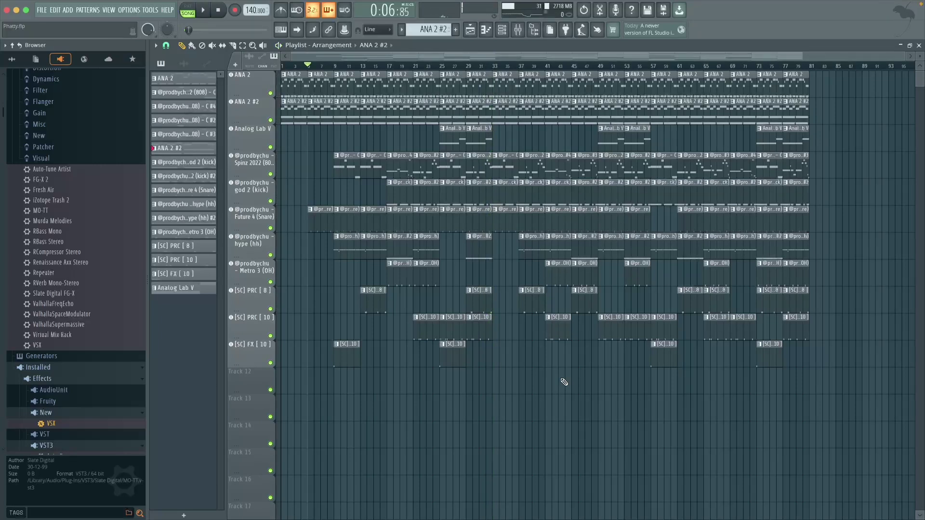